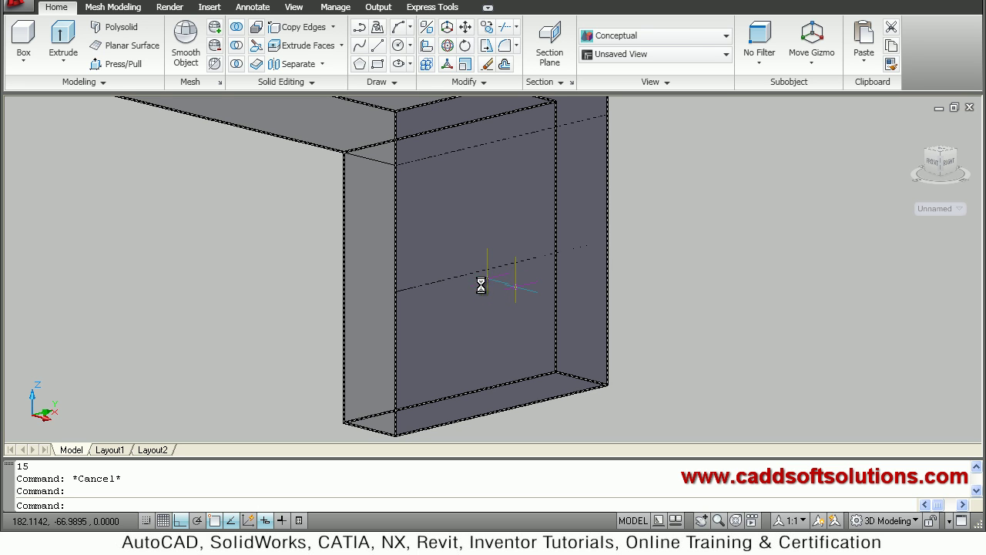
Turn on Dynamic UCS so new sketches align to the face underneath
left_click(249, 521)
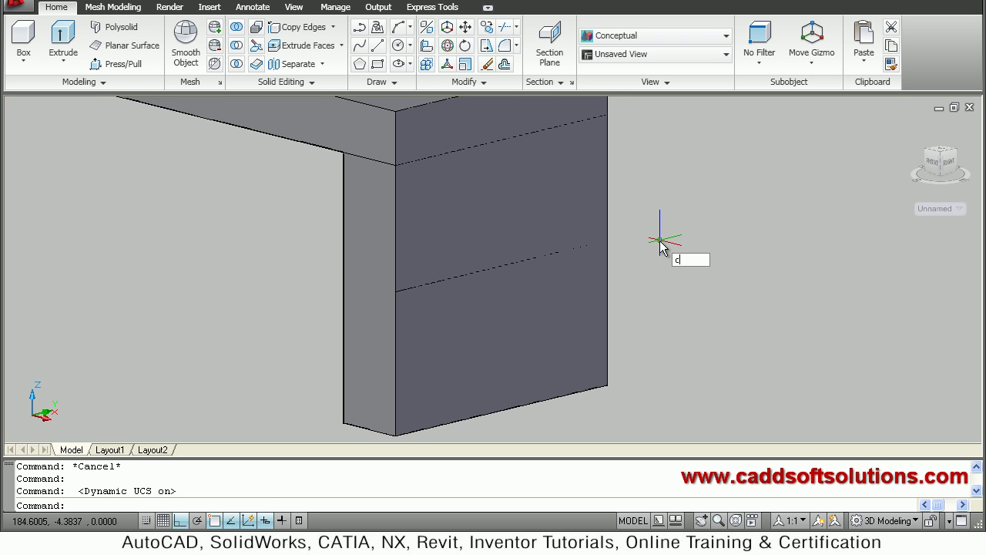
Draw a radius-40 circle centred on the midpoint of the leg face's dividing line
key("Return")
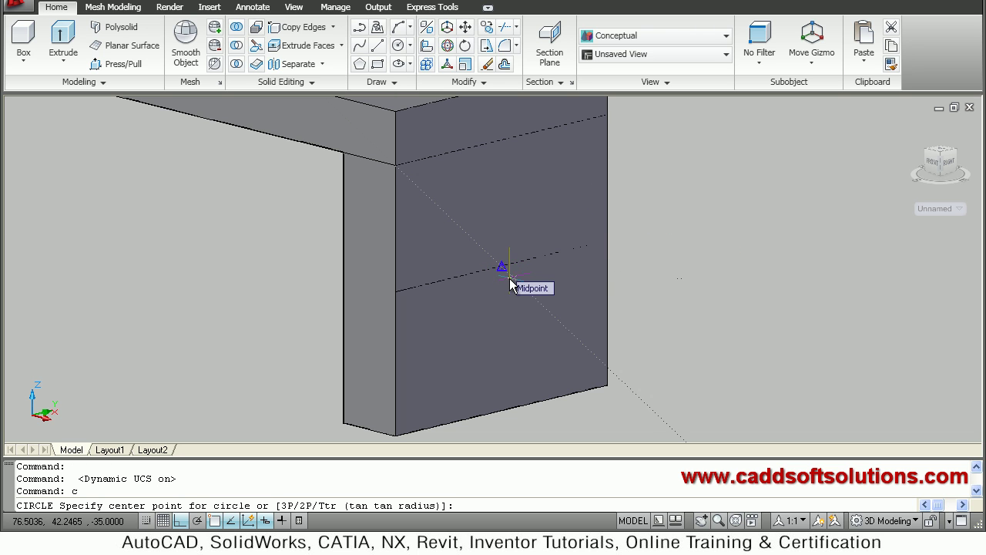
key("Escape")
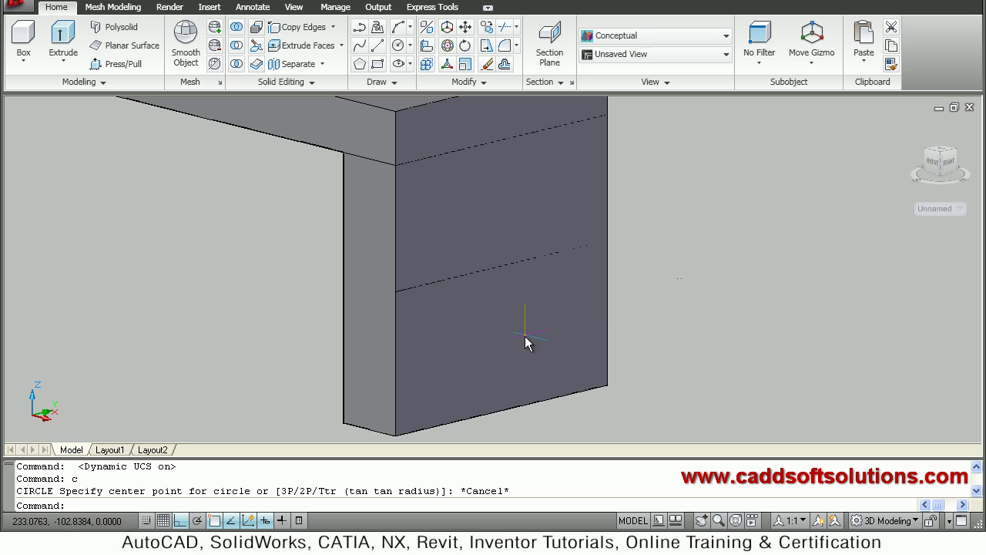
type("c")
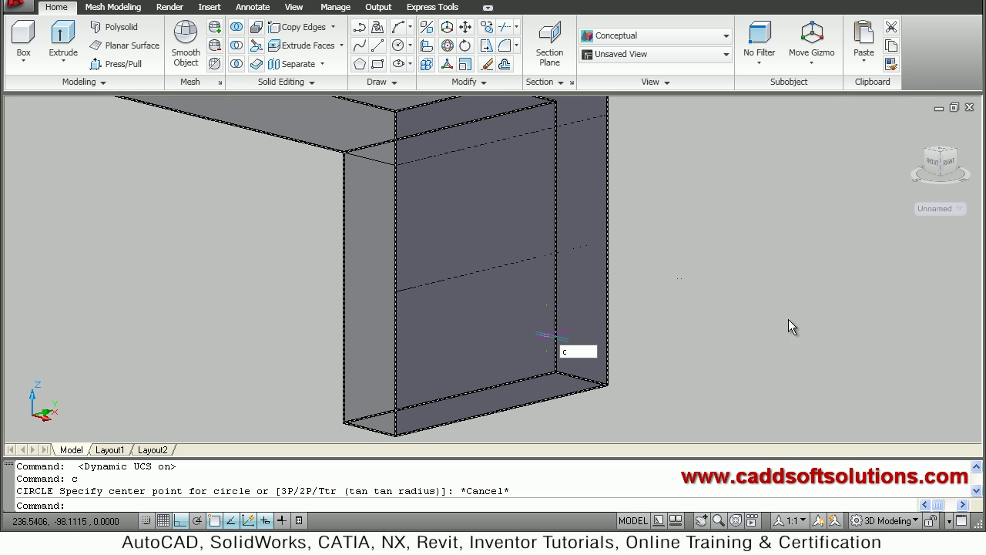
key("Return")
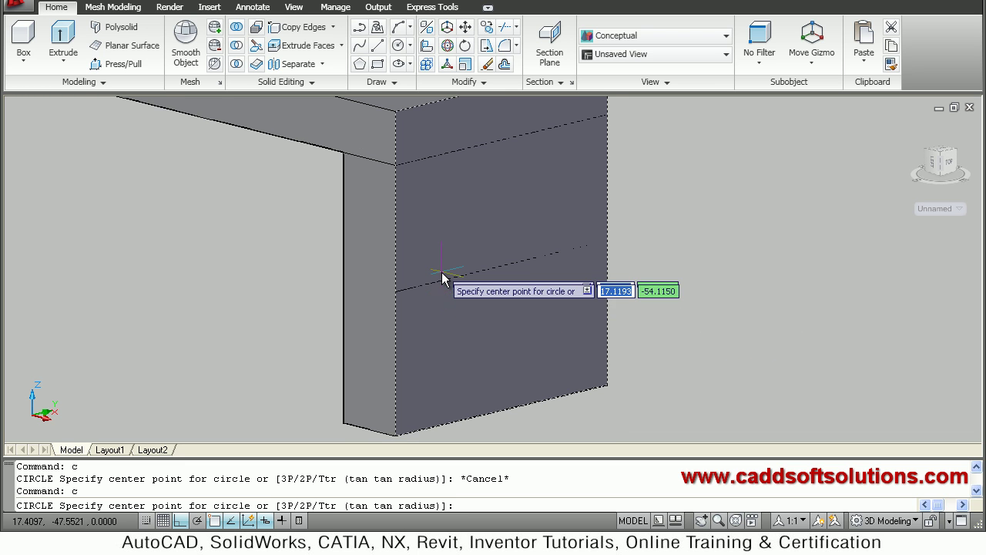
left_click(502, 269)
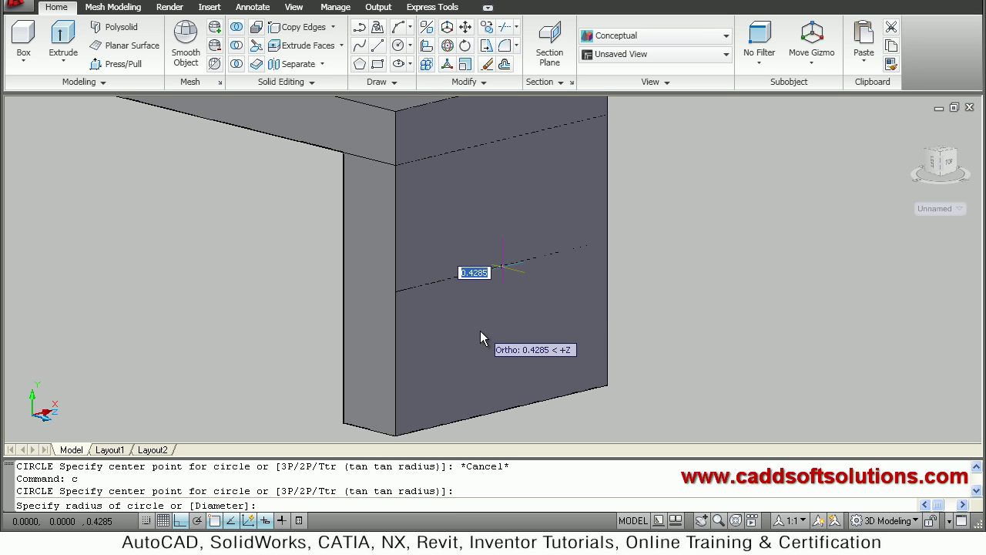
type("4")
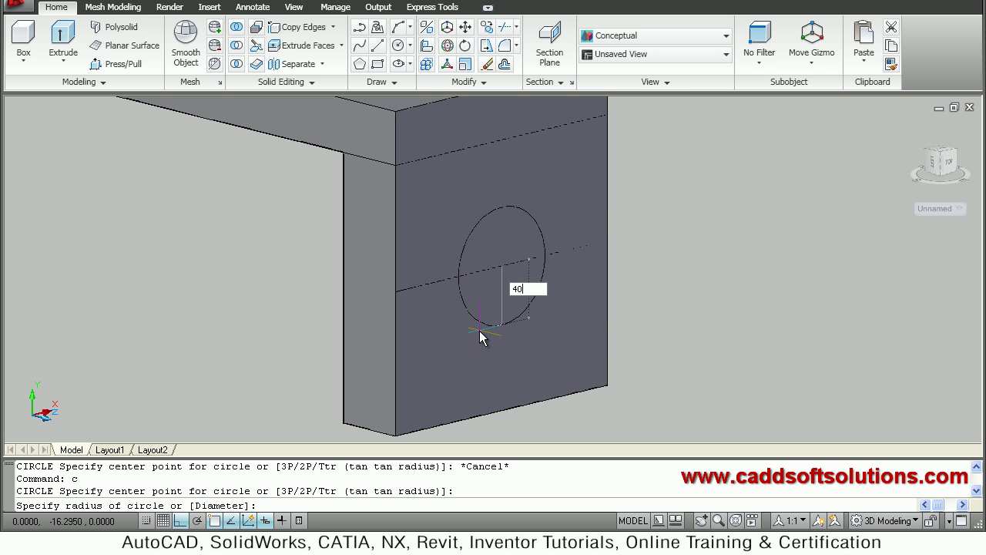
type("0")
key("Return")
left_click(475, 332)
Press/pull the lower half-disc region of the circle on the leg face
scroll(586, 334, "down", 2)
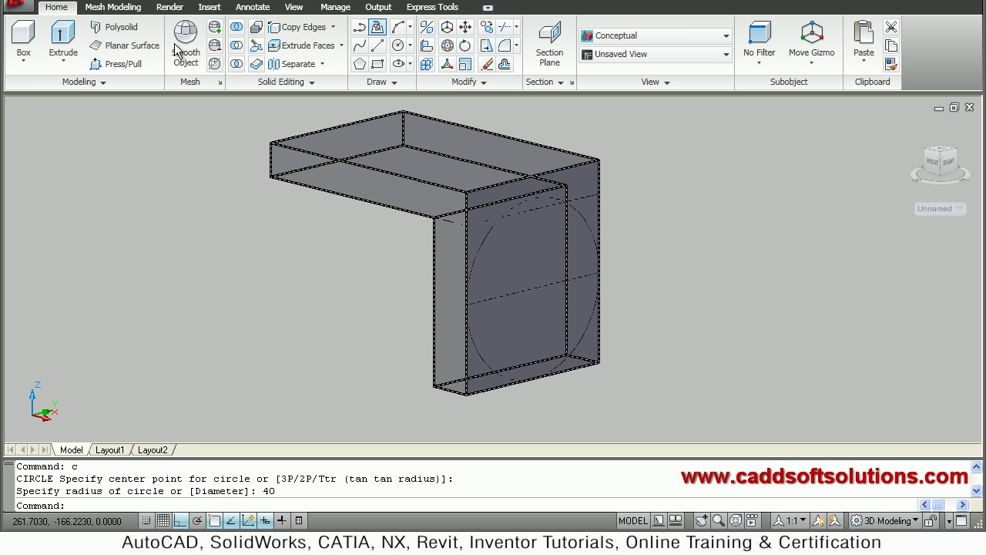
key("Escape")
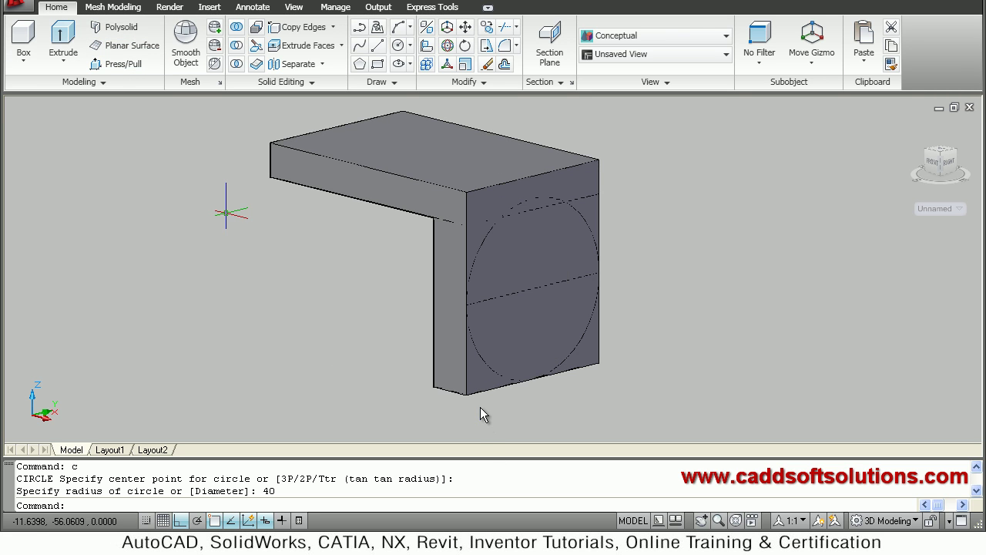
left_click(481, 381)
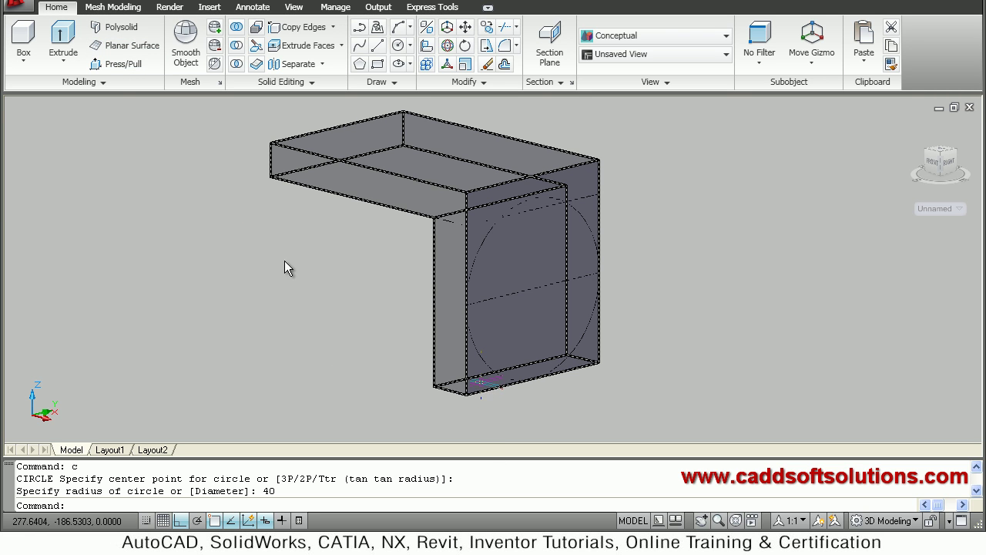
key("Escape")
left_click(118, 64)
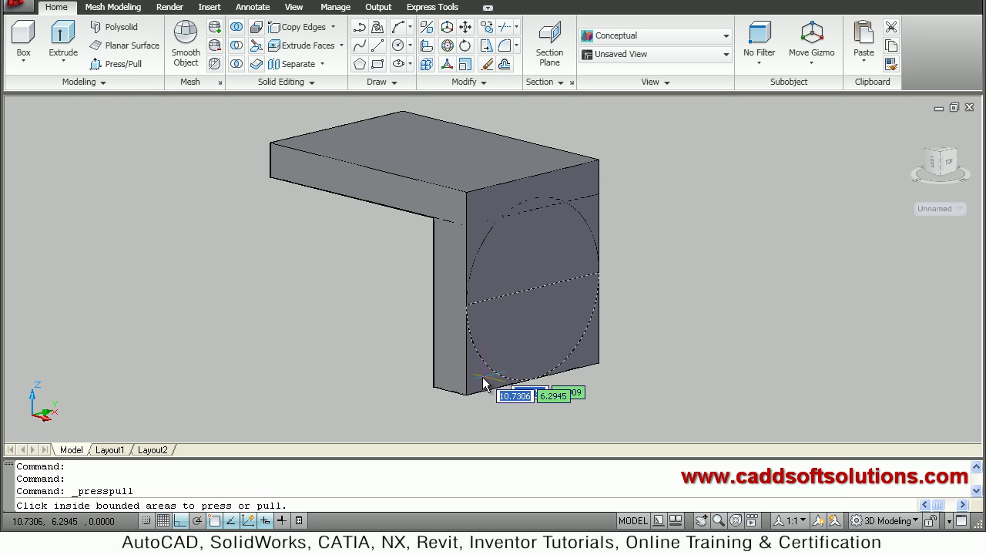
left_click(435, 379)
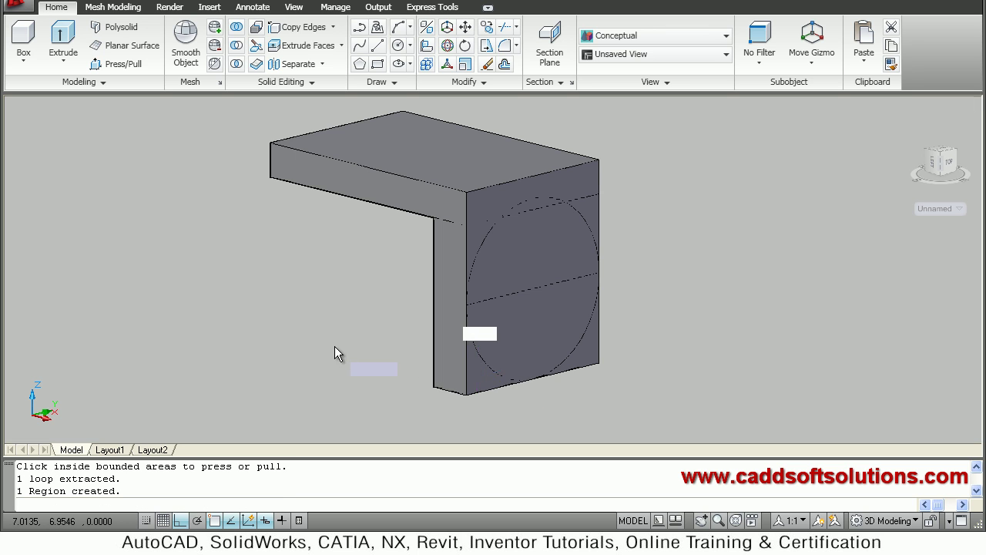
left_click(440, 371)
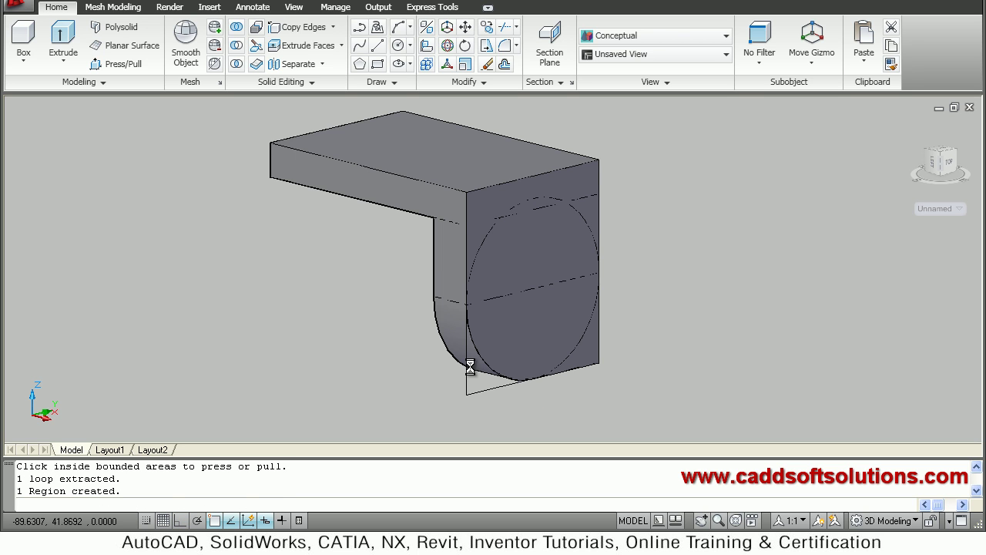
Press/pull the next circular region to round off the leg's lower end
key("Return")
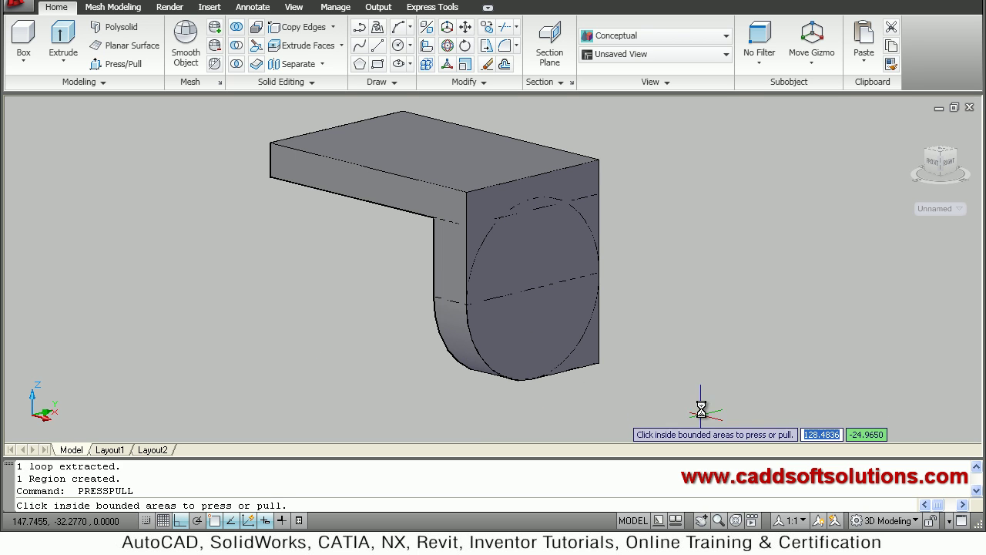
left_click(564, 343)
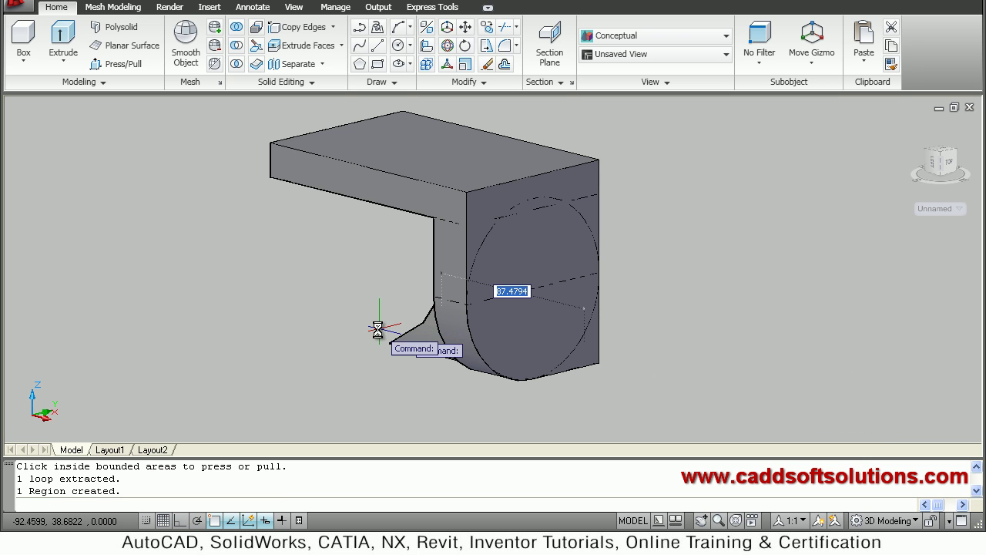
left_click(511, 367)
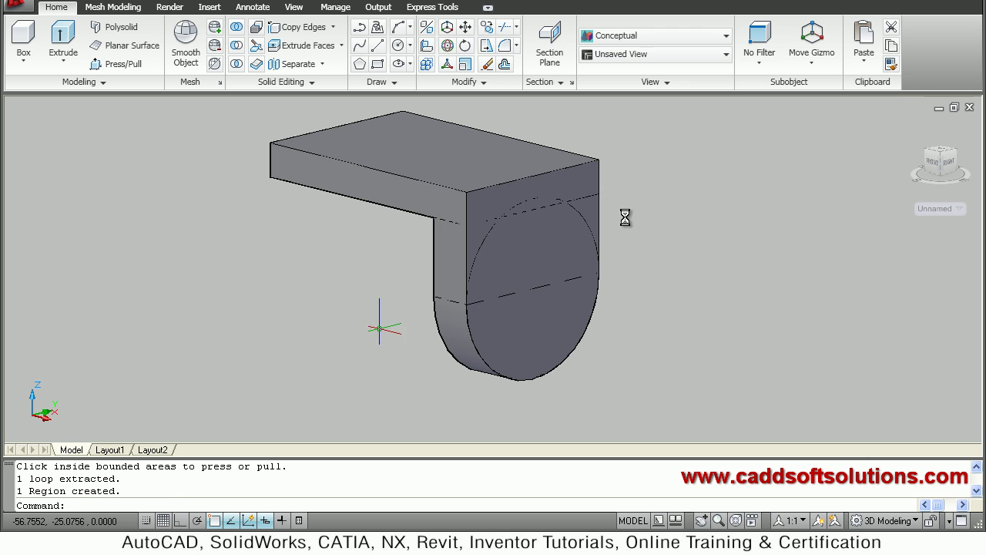
key("Escape")
scroll(575, 213, "up", 3)
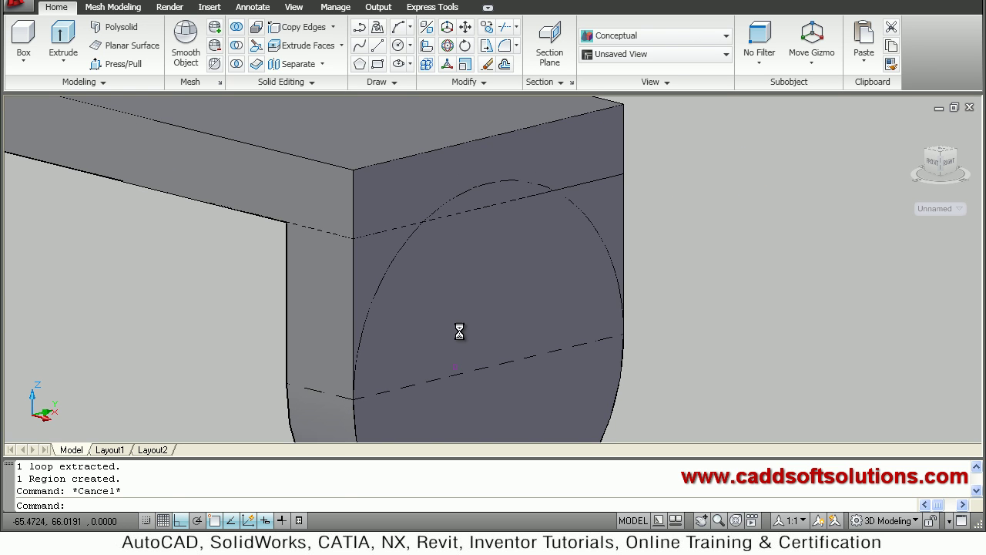
key("alt+Tab")
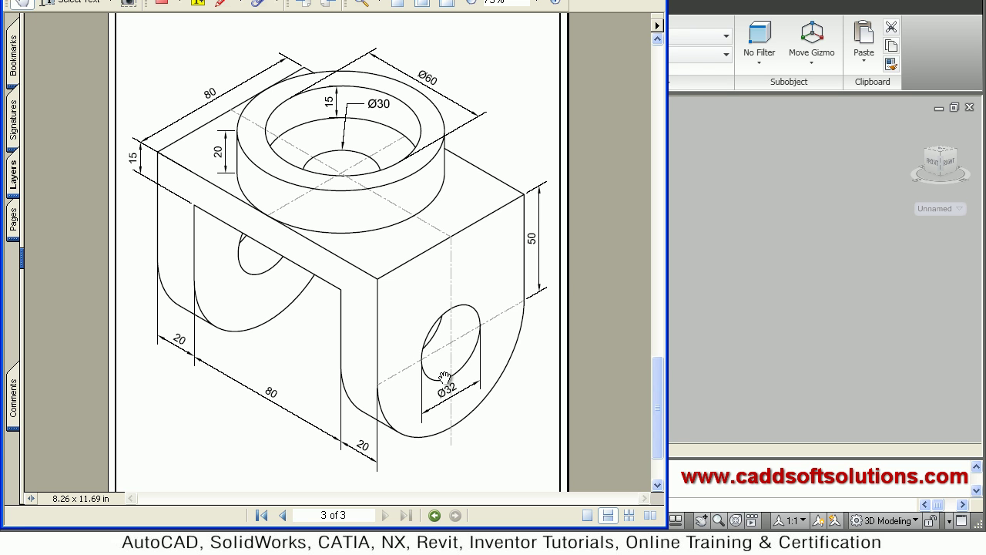
key("alt+Tab")
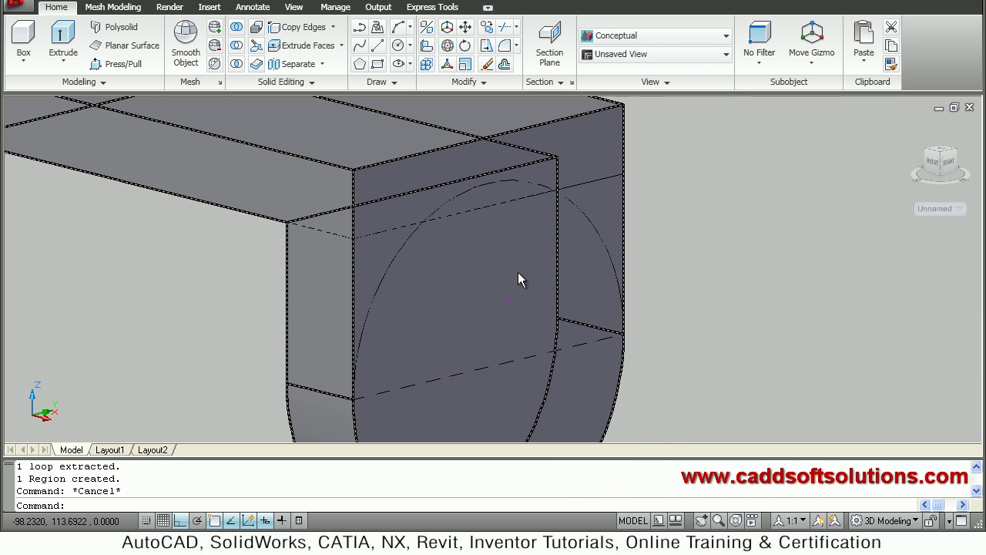
scroll(519, 273, "down", 2)
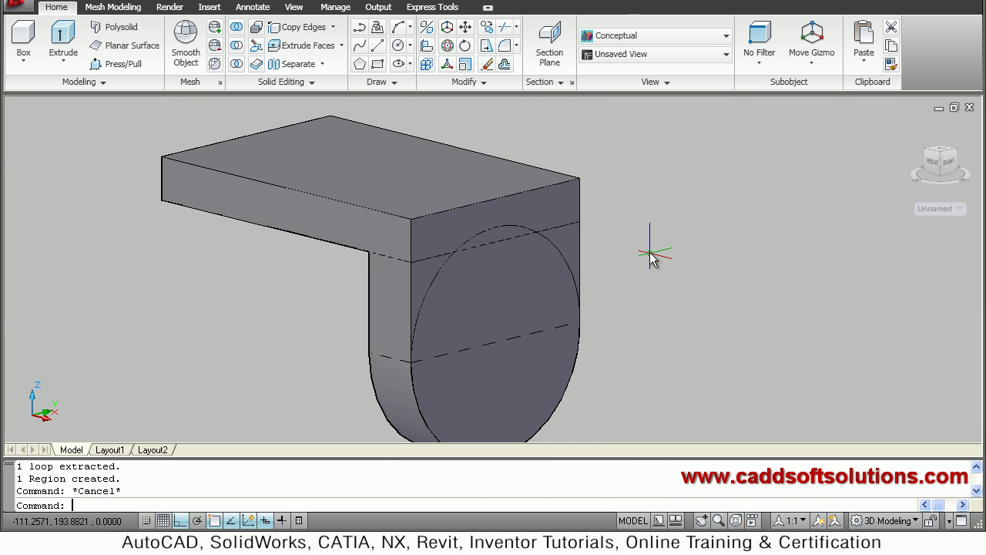
type("c")
key("Return")
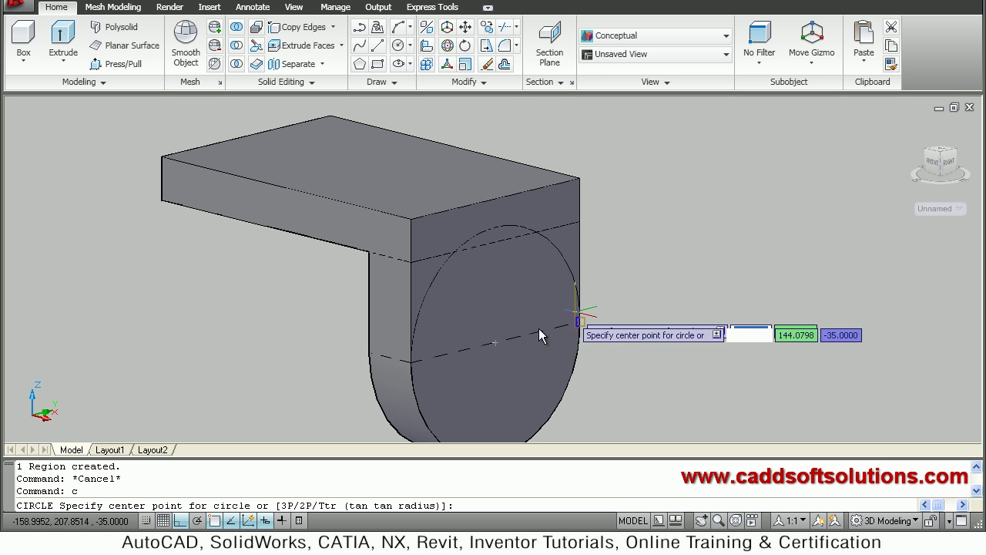
Draw a 32-diameter circle centred on the rounded lug's face midpoint
left_click(499, 344)
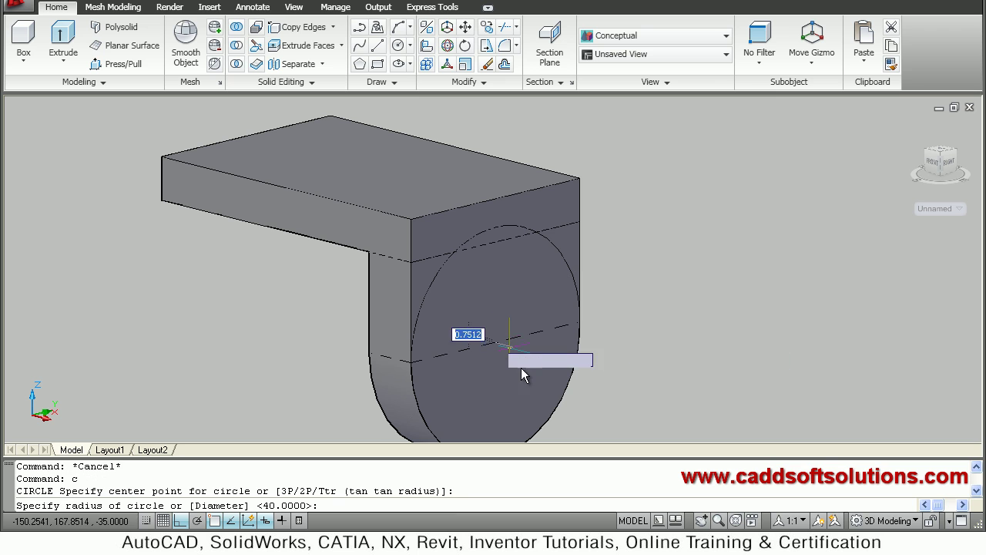
key("Escape")
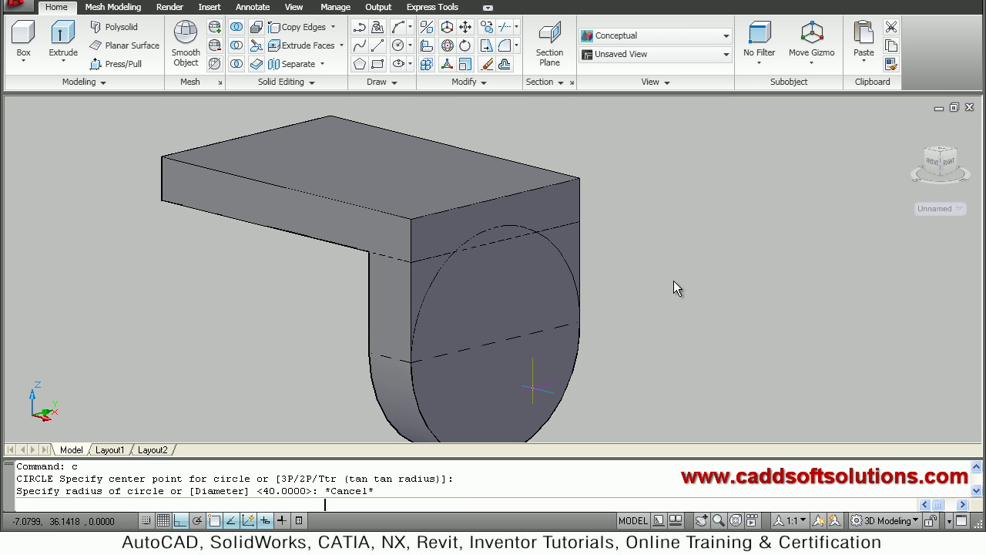
type("c")
key("Return")
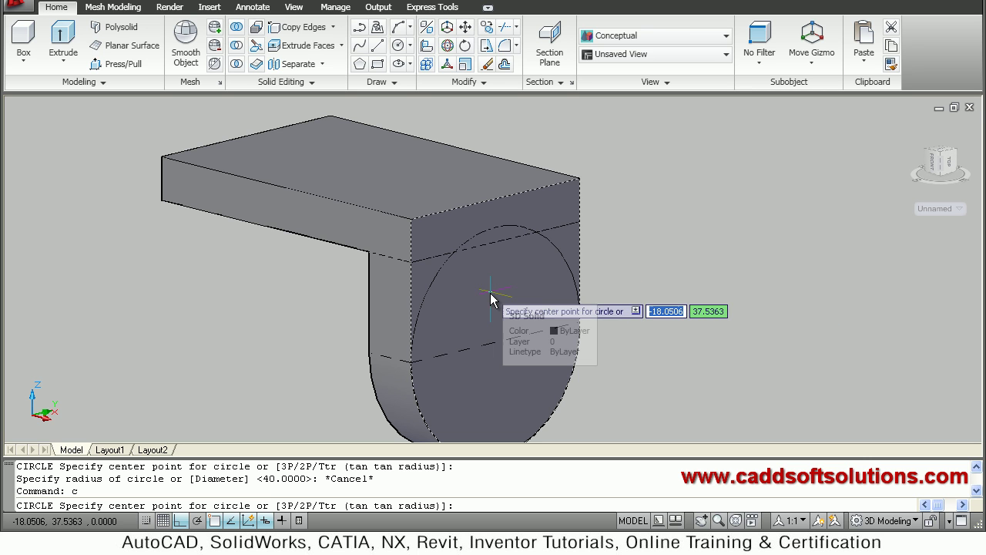
left_click(496, 343)
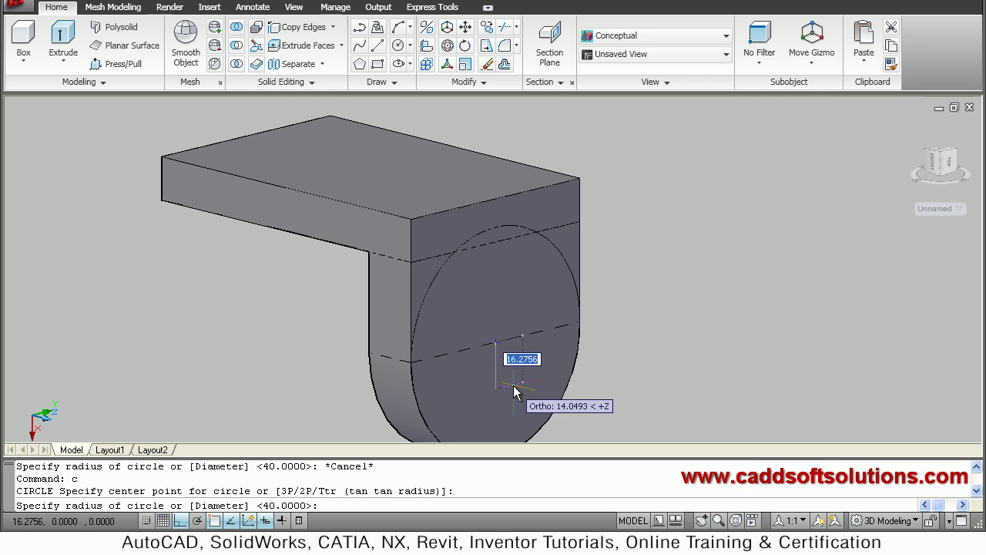
type("18")
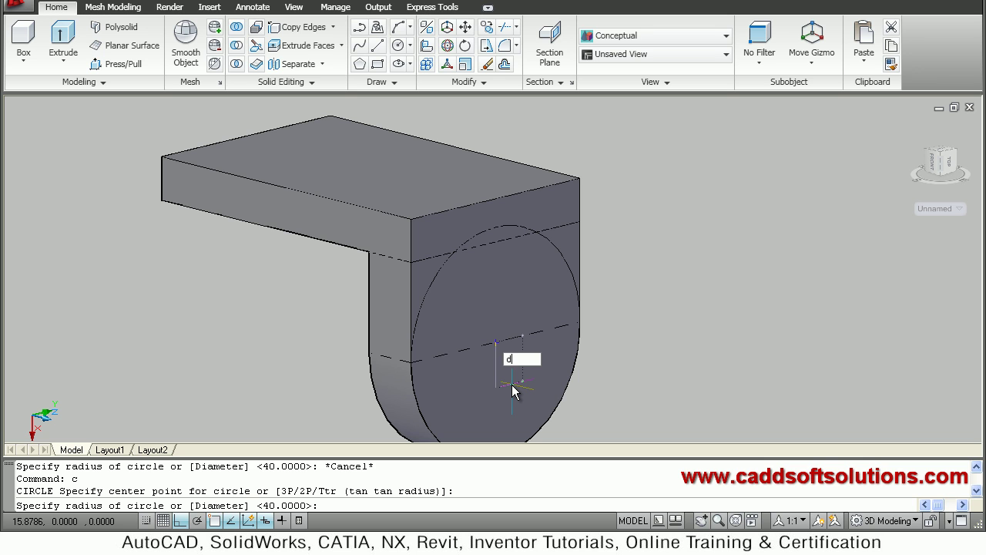
key("Return")
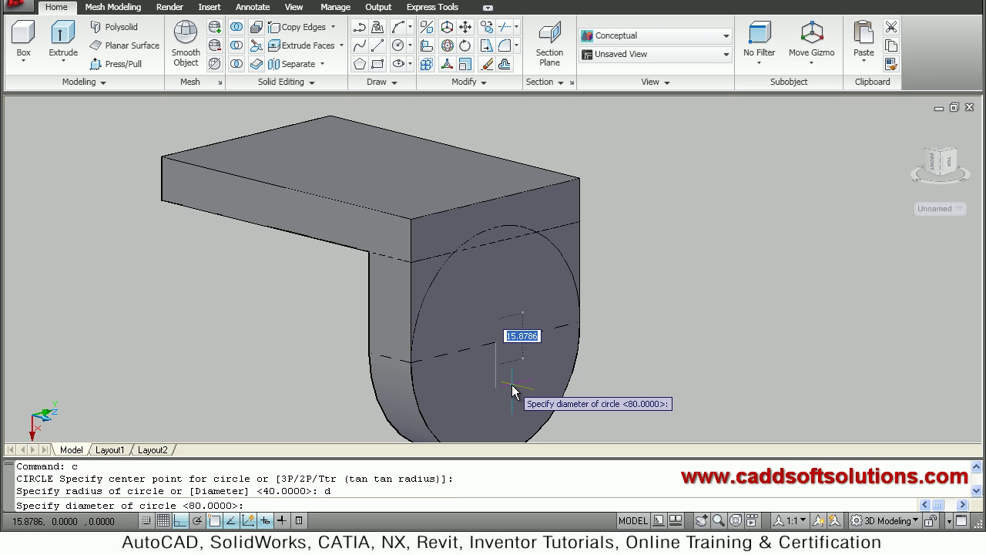
type("32")
key("Return")
Erase the stray line crossing the new circle
middle_click_drag(539, 333, 530, 368, "shift")
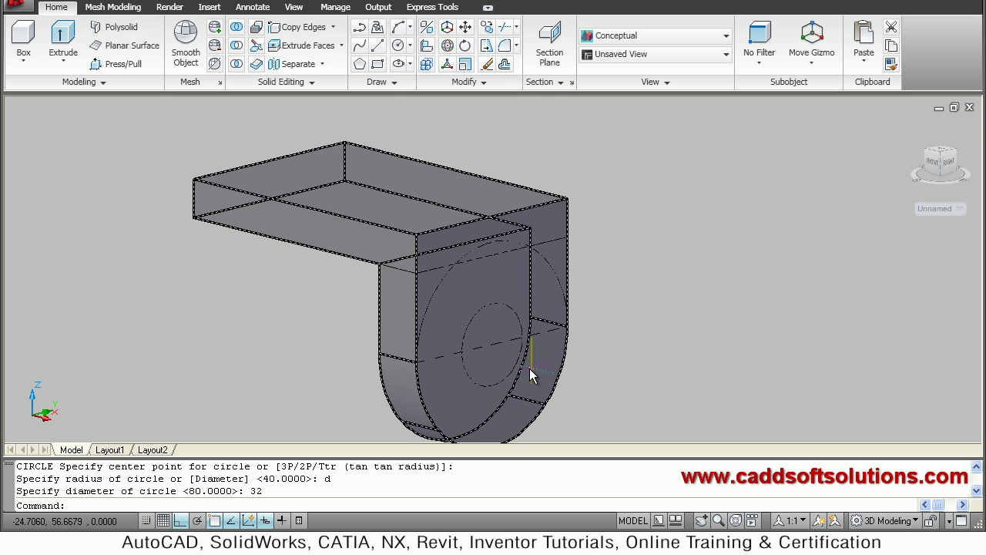
left_click(494, 347)
type("e")
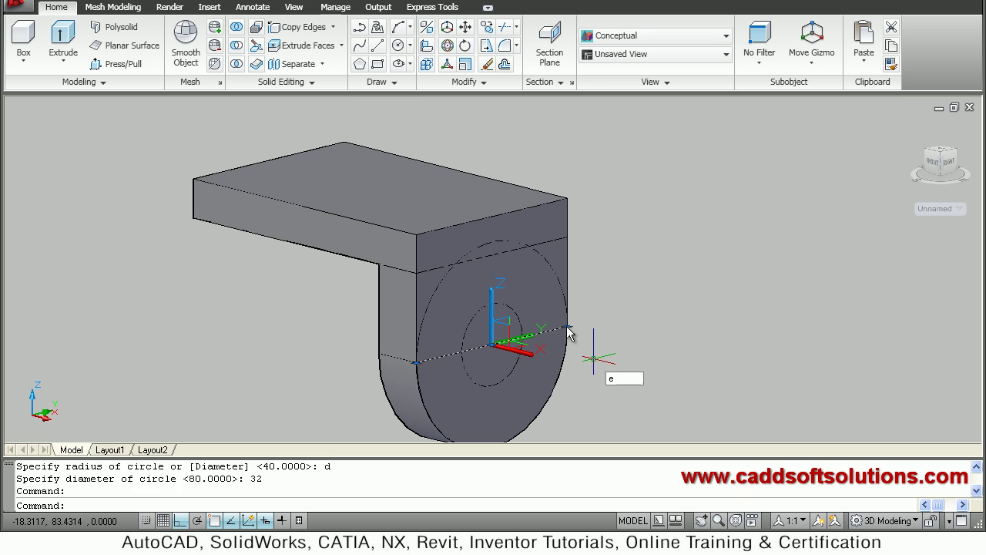
key("Return")
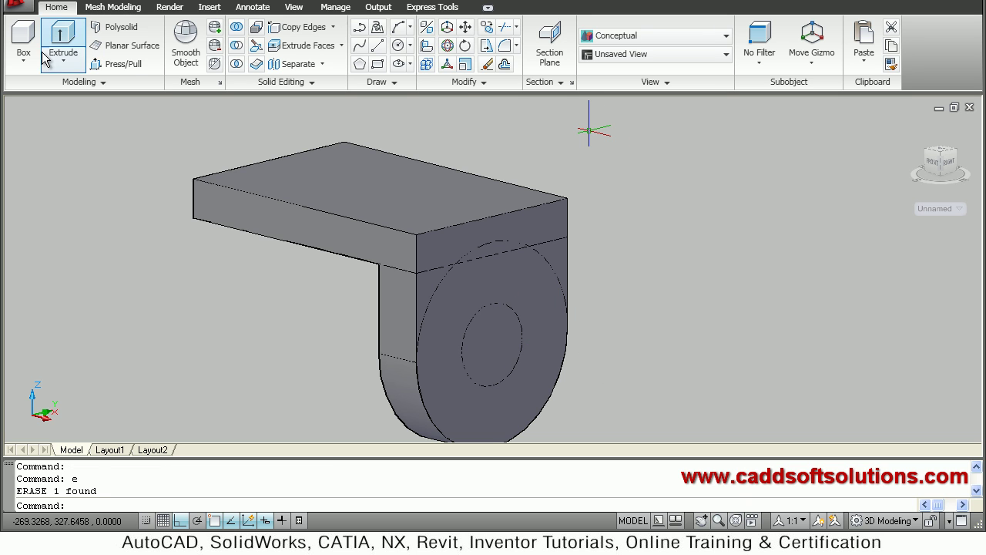
Press/pull the 32-diameter circle through the lug to cut a hole
left_click(122, 64)
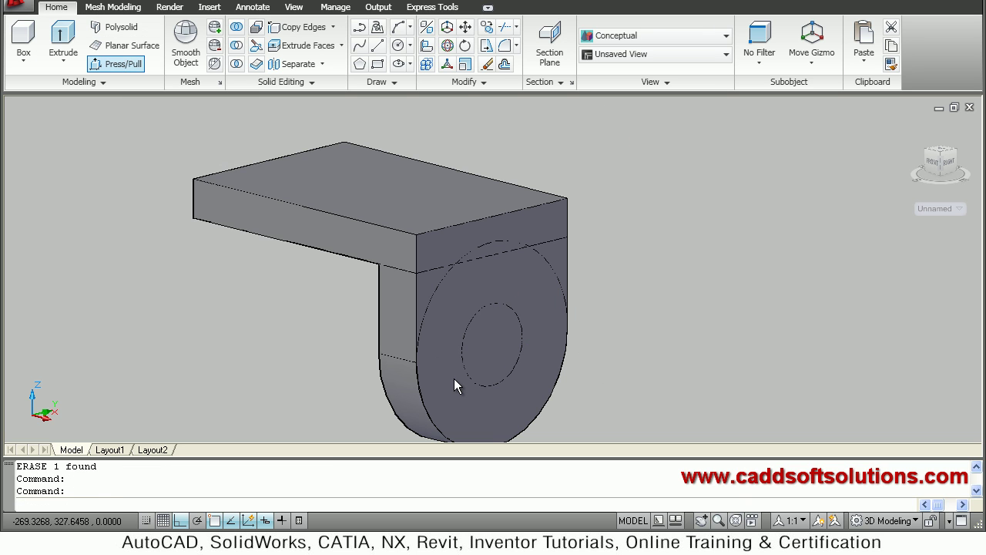
left_click(500, 350)
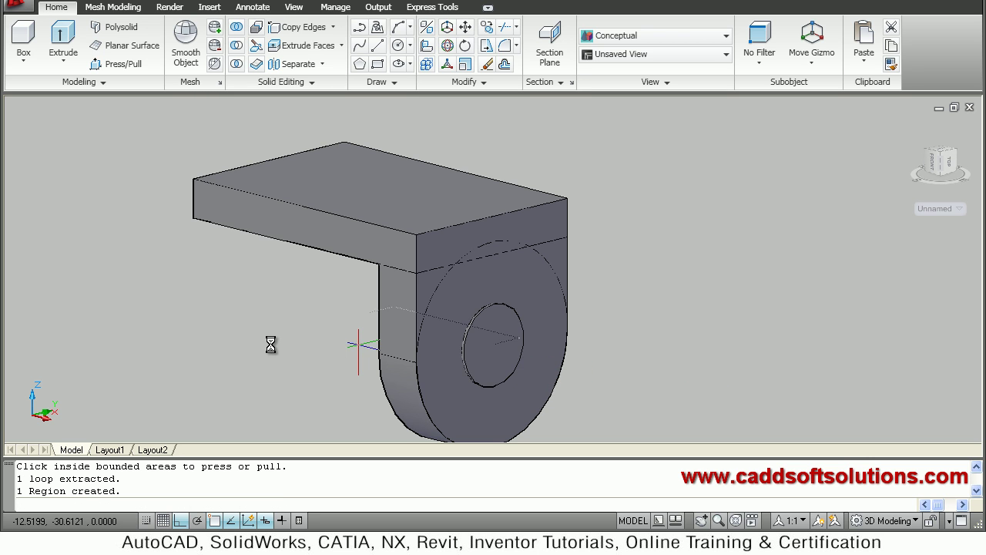
left_click(477, 350)
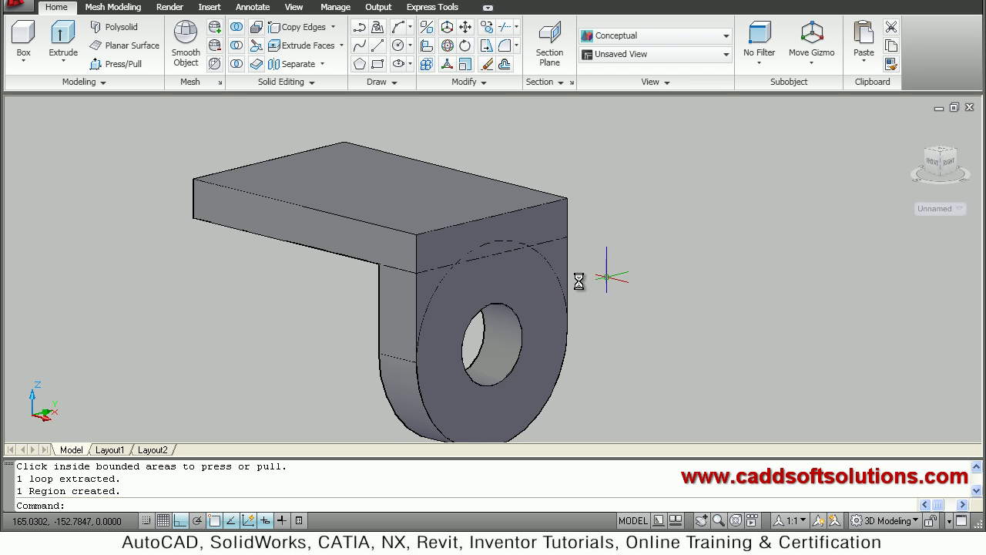
left_click(551, 267)
key("Escape")
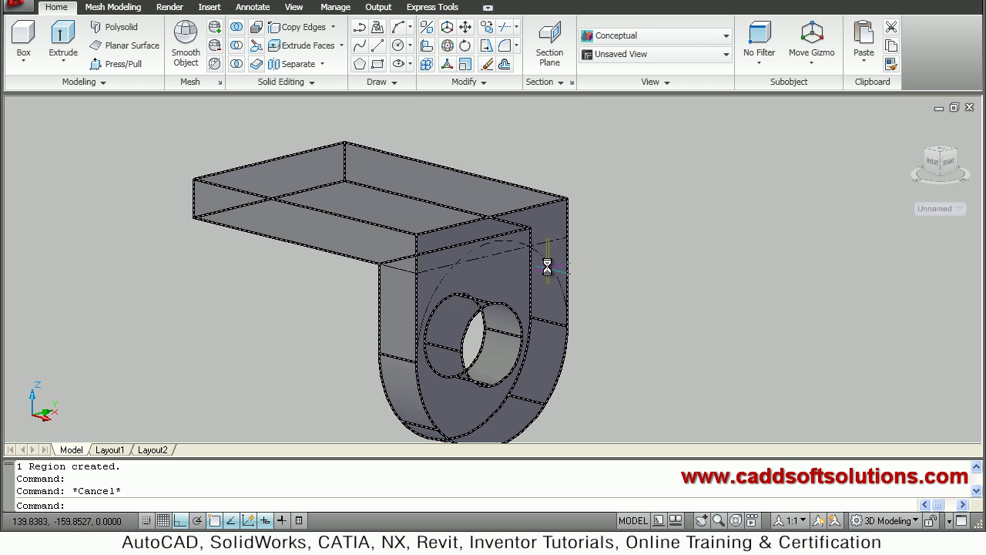
left_click(549, 264)
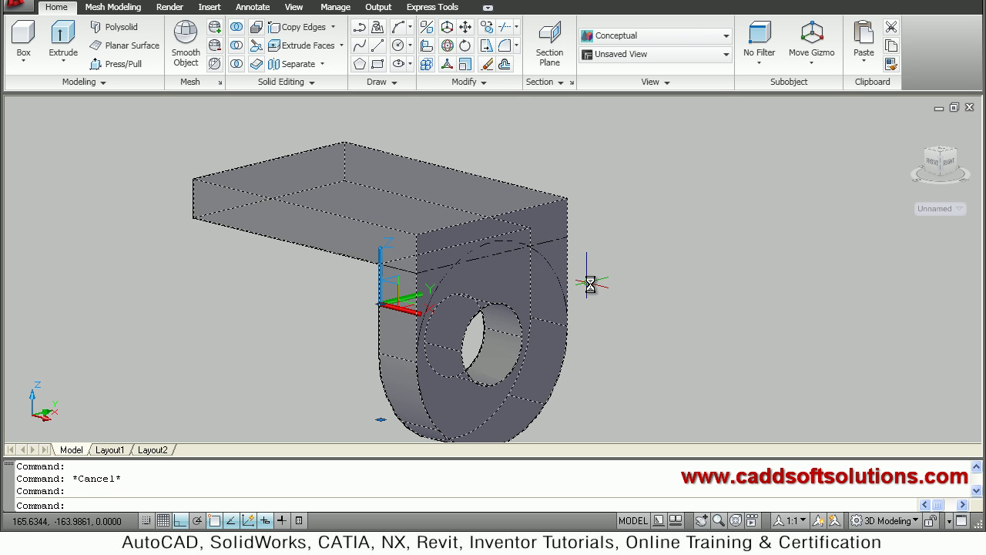
key("Escape")
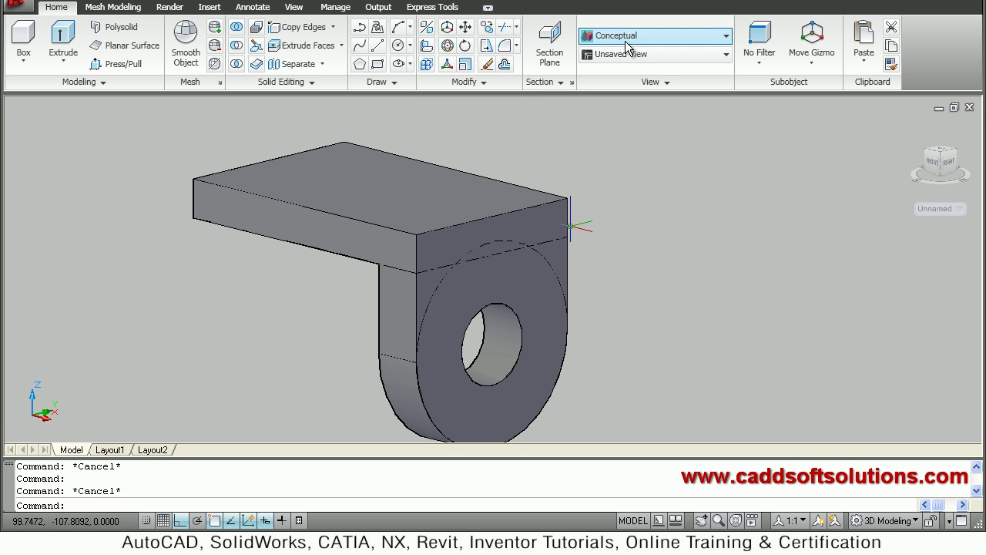
Switch to 2D Wireframe and erase the leftover radius-40 outer circle
left_click(609, 81)
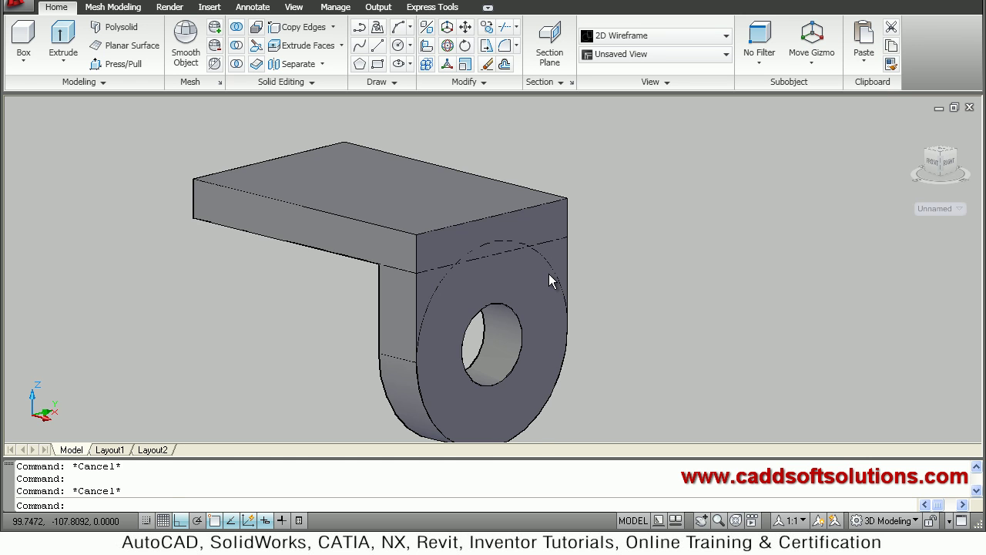
type("e")
key("Return")
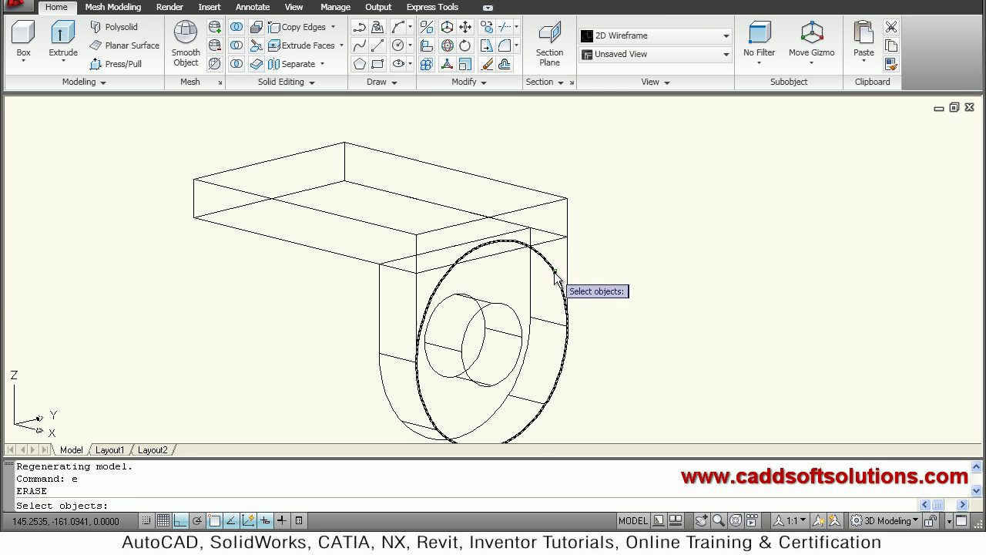
left_click(555, 282)
key("Return")
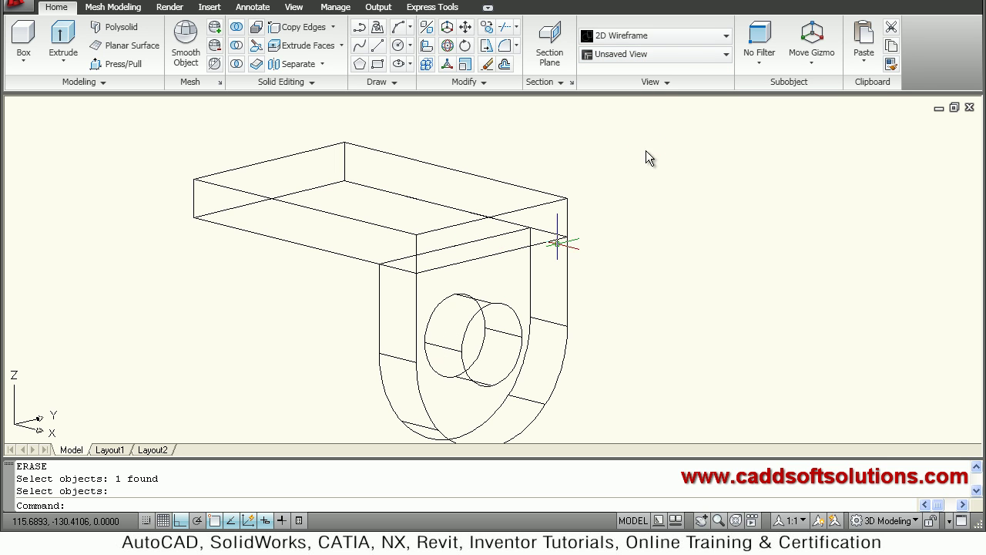
Set the visual style back to Conceptual and zoom out
left_click(680, 40)
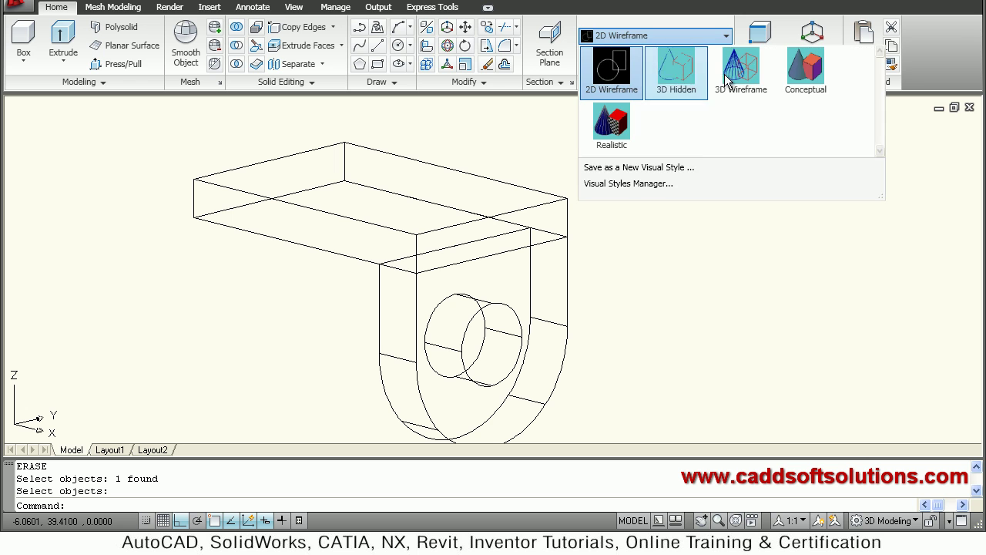
left_click(791, 78)
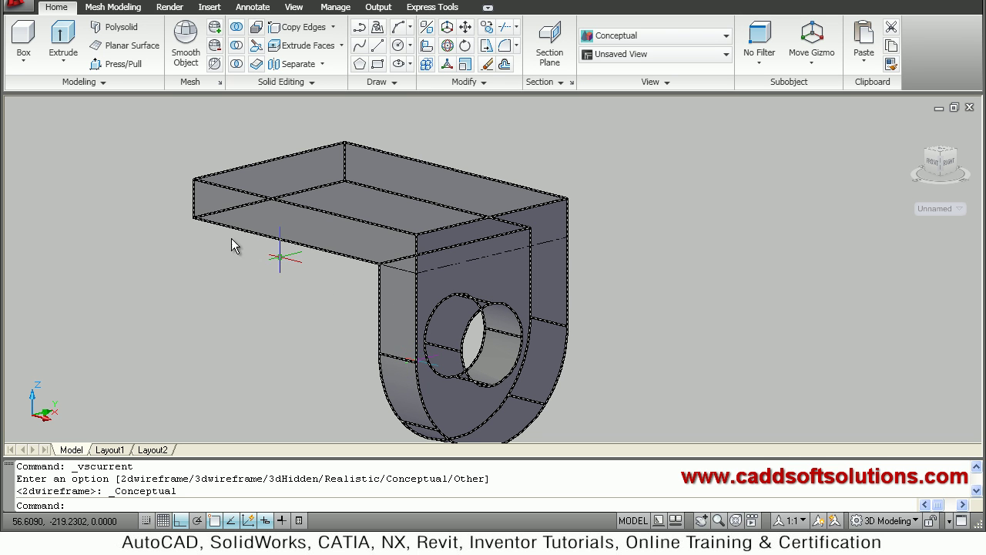
left_click(455, 308)
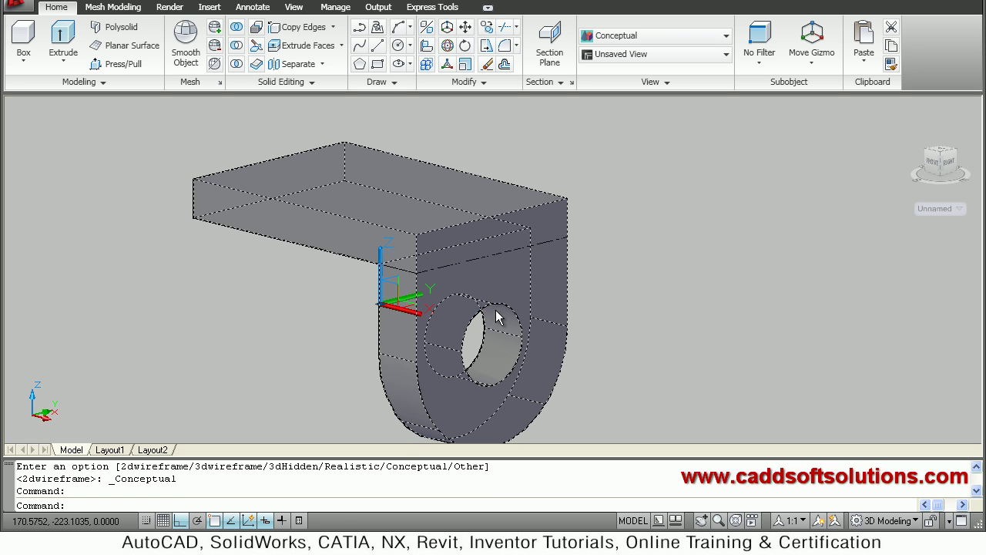
key("Escape")
scroll(639, 289, "down", 3)
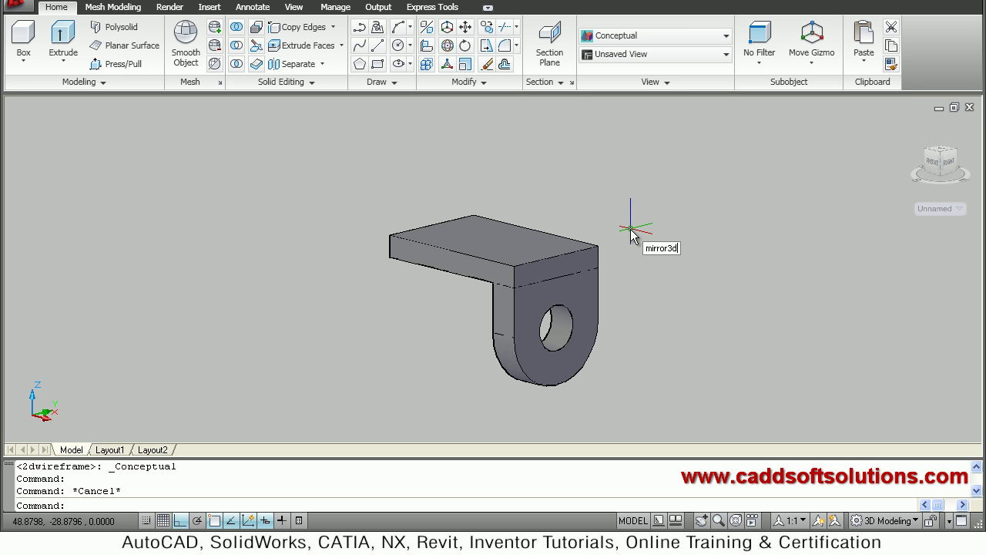
3D-mirror the holed lug across a three-point plane, keeping the original
key("Return")
left_click(564, 316)
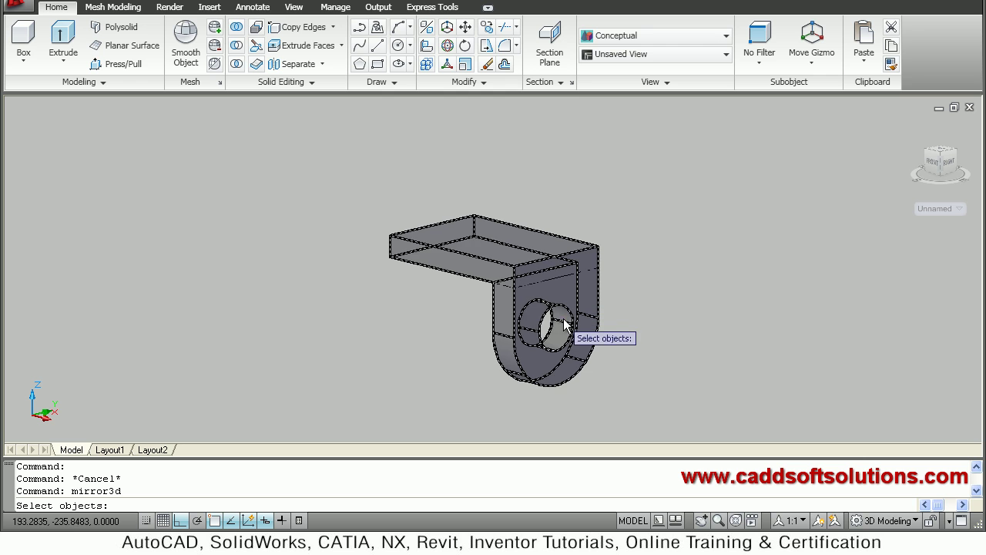
left_click(580, 313)
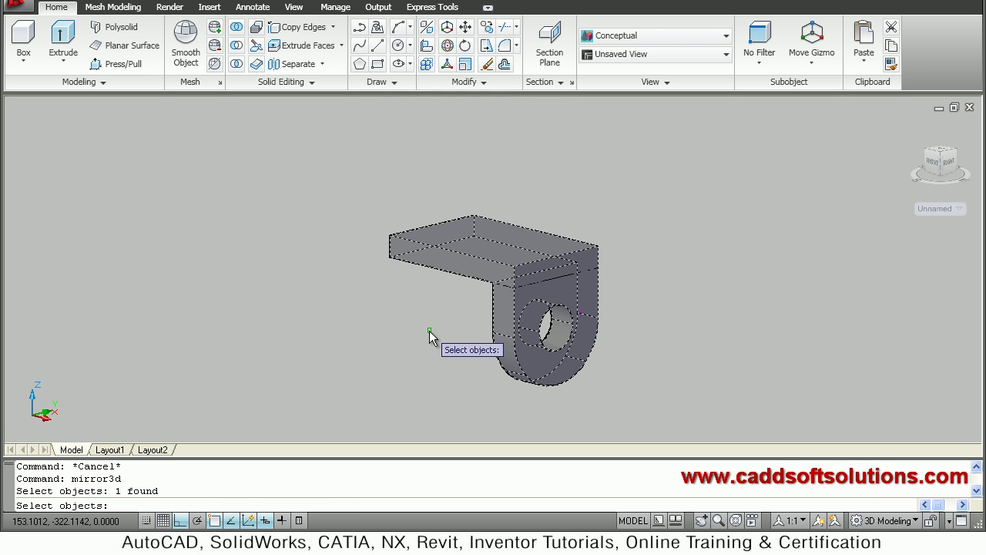
key("Return")
right_click(241, 237)
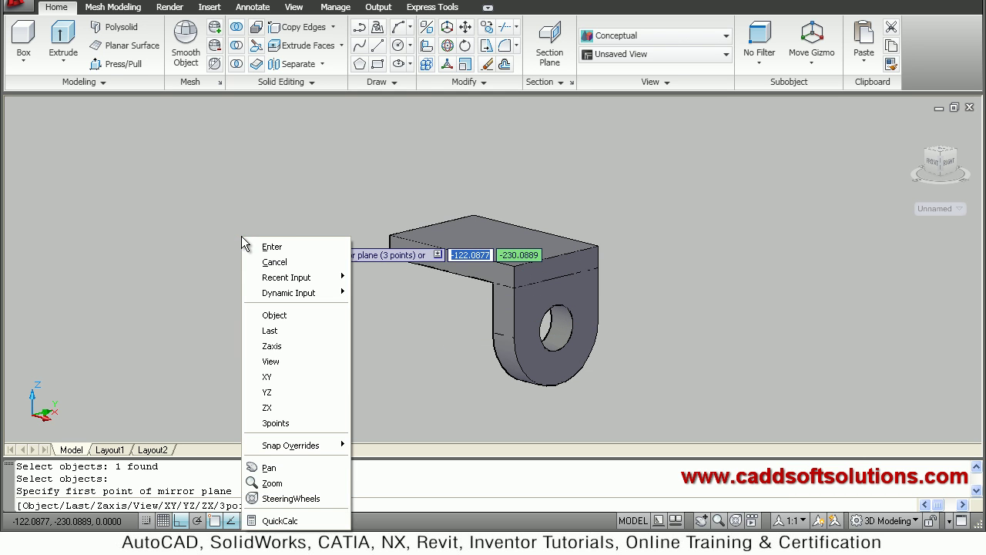
left_click(285, 422)
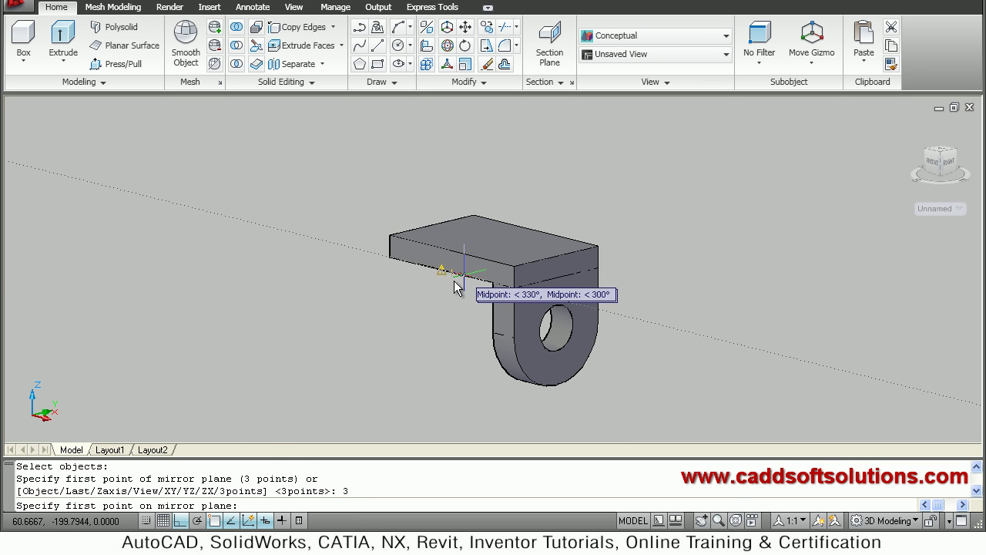
scroll(449, 285, "up", 2)
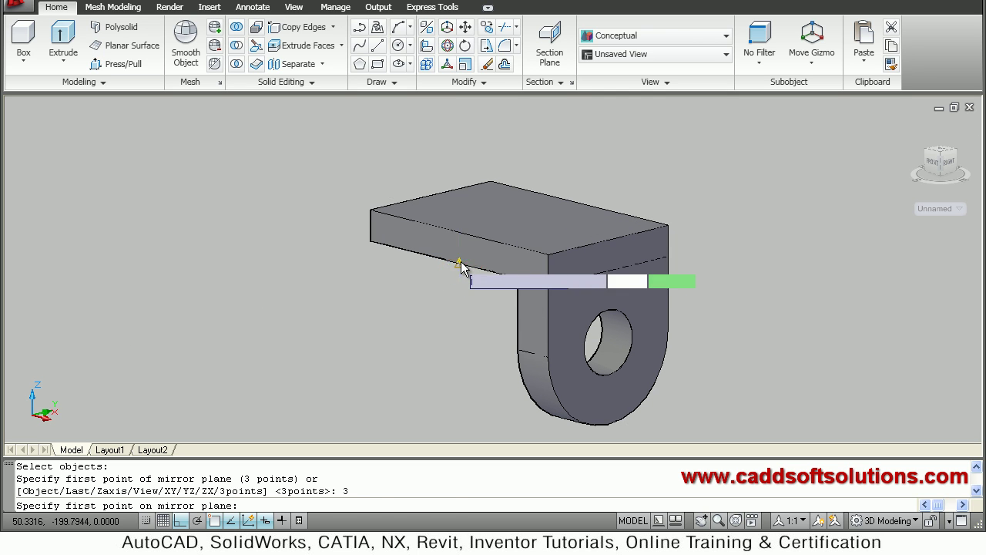
left_click(460, 264)
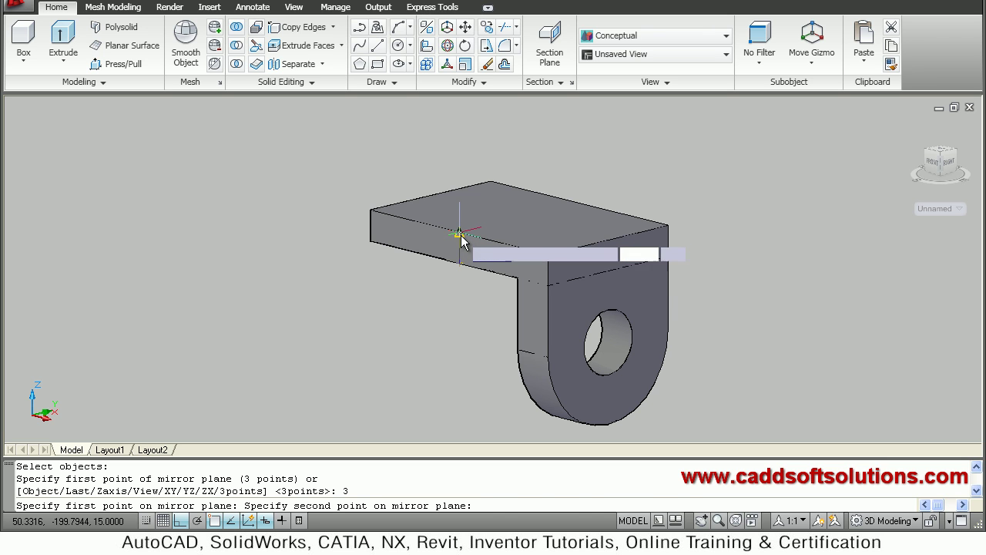
left_click(460, 235)
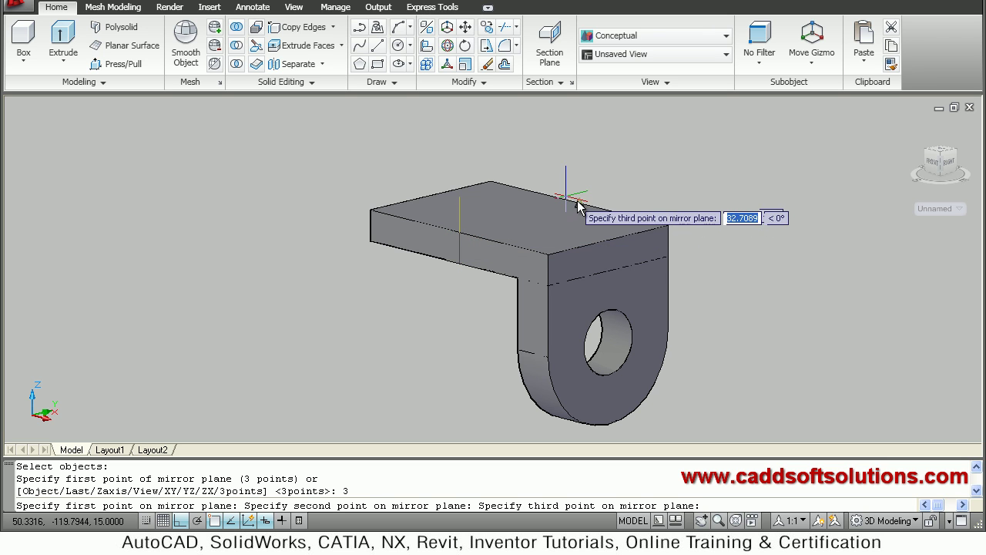
left_click(584, 206)
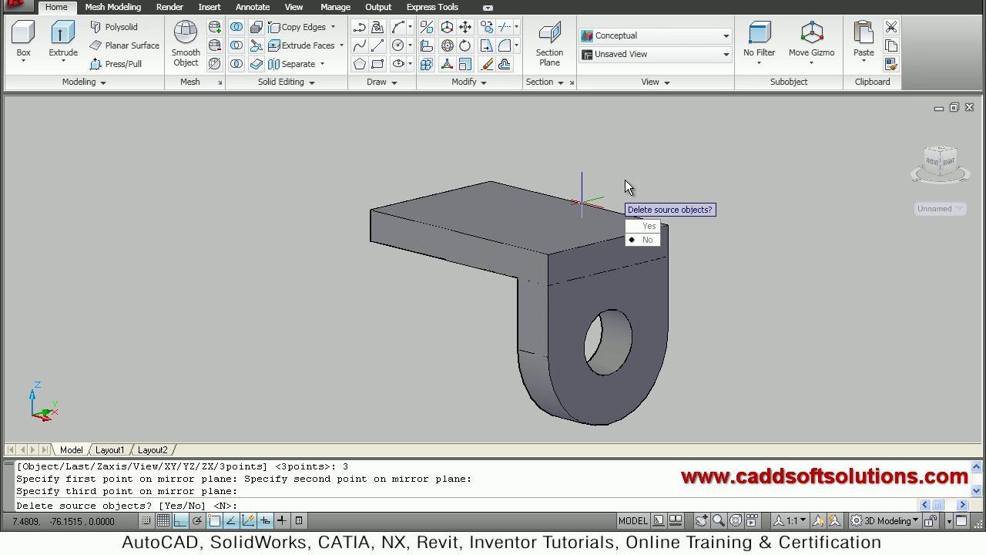
left_click(645, 239)
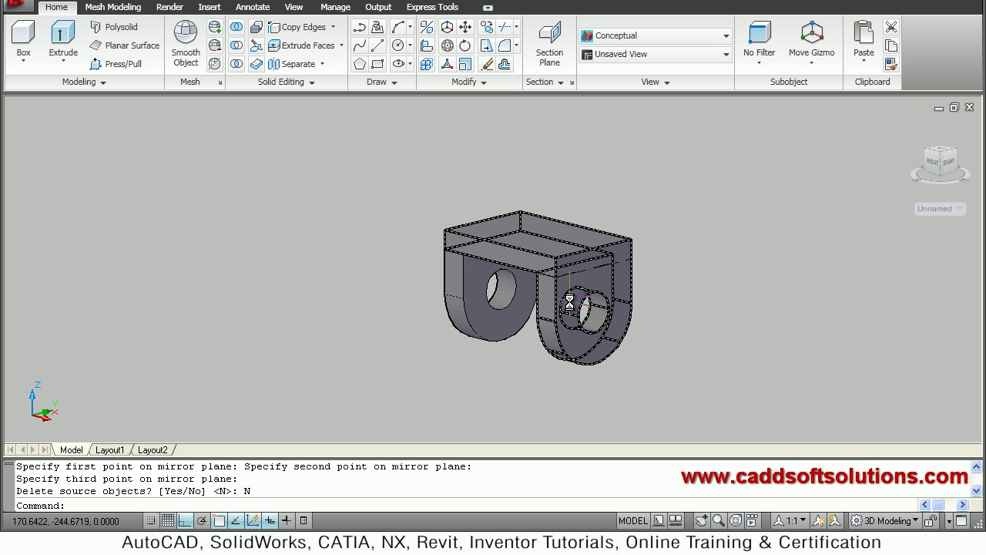
Union the plate-and-lug solid with the mirrored lug into one solid
left_click(237, 28)
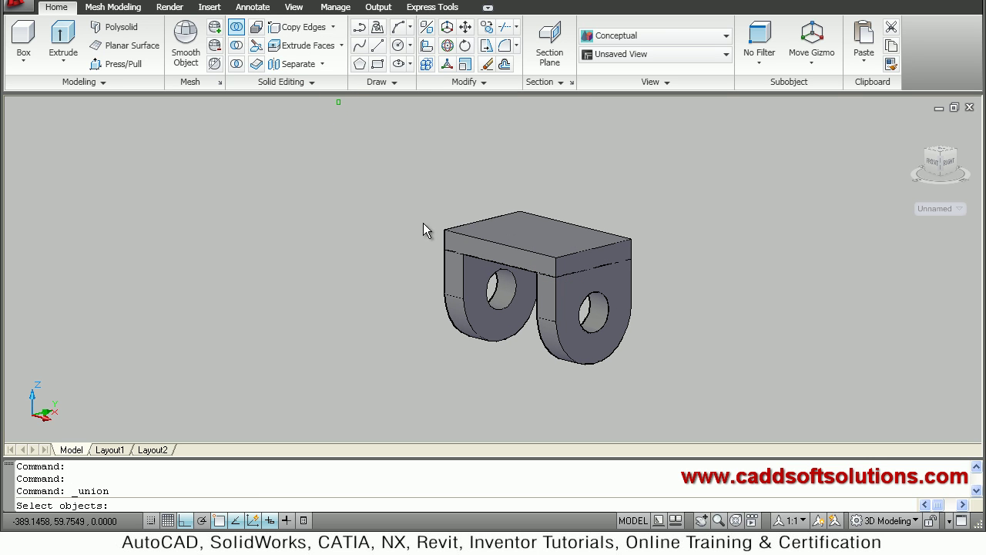
left_click(467, 315)
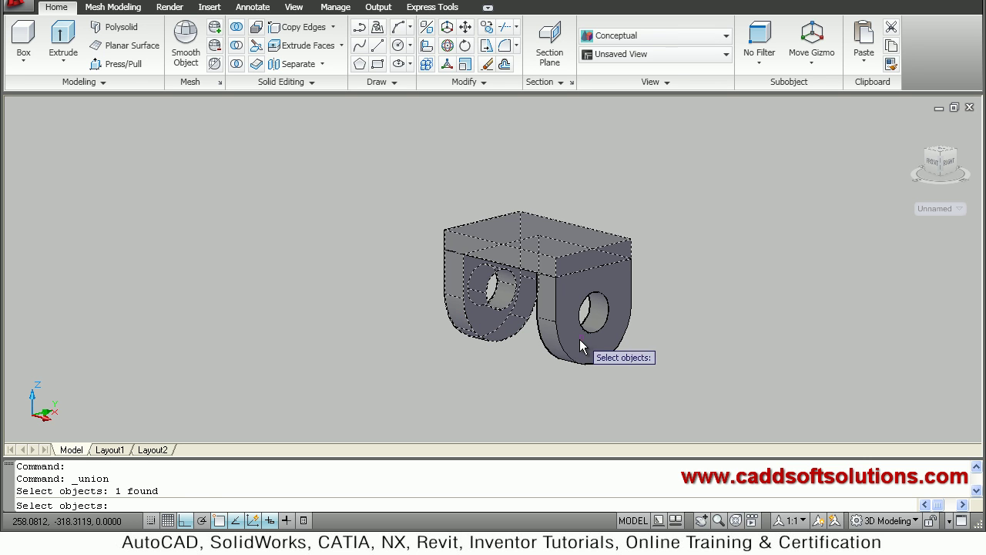
left_click(580, 339)
key("Return")
scroll(611, 225, "up", 2)
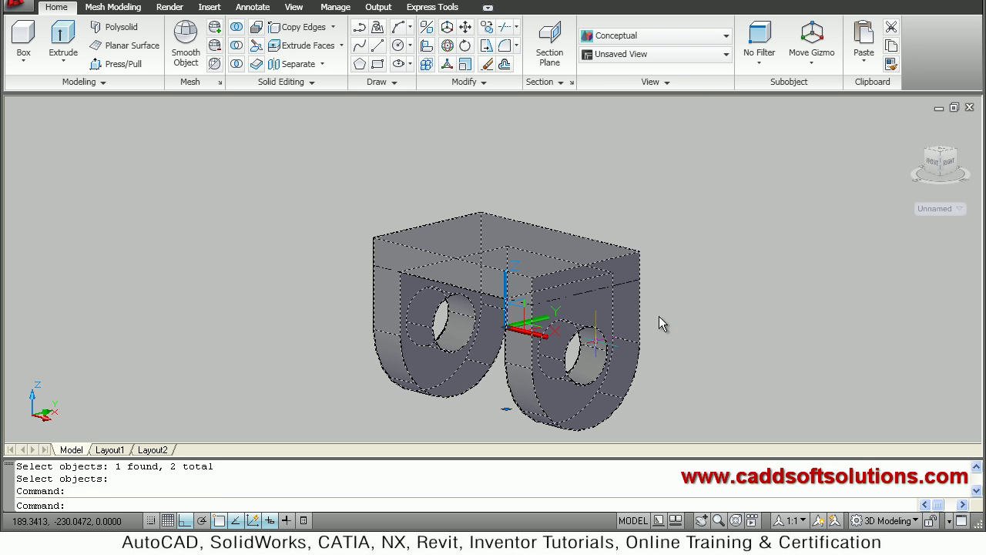
key("Escape")
mouse_move(549, 216)
middle_mouse_down("shift")
mouse_move(537, 227)
mouse_move(543, 248)
mouse_move(590, 249)
middle_mouse_up("shift")
key("alt+Tab")
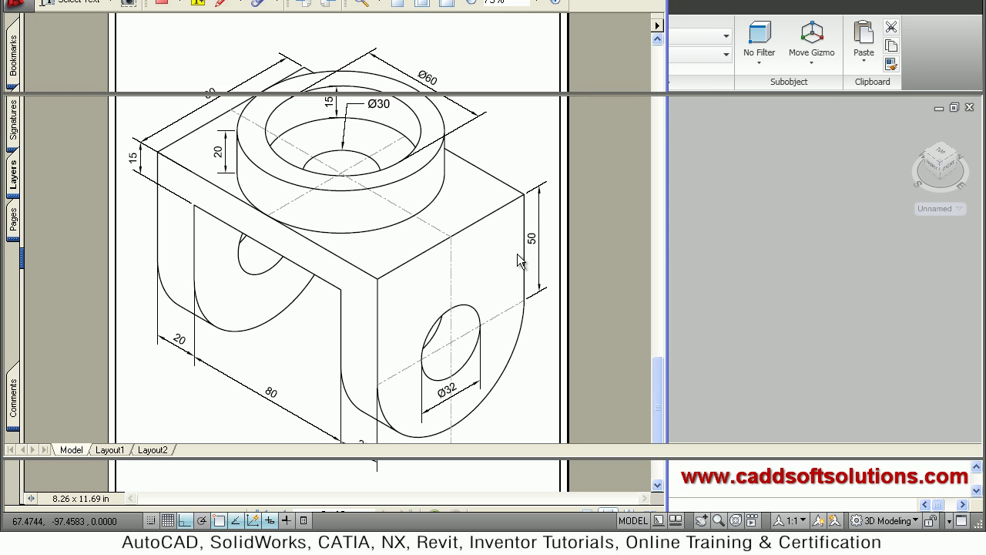
key("alt+Tab")
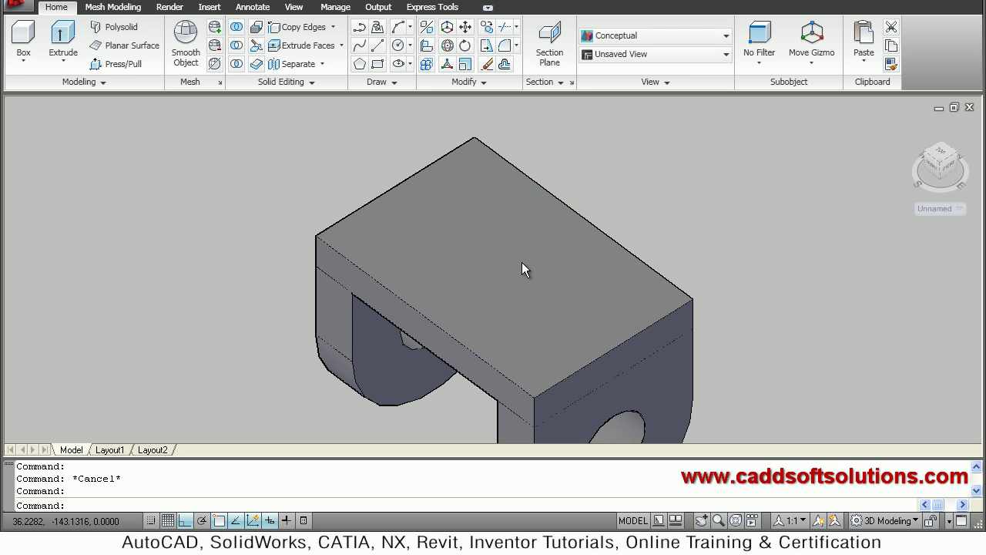
scroll(522, 263, "up", 2)
Draw a guide line across the top face between its front and back edge midpoints
type("l")
key("Return")
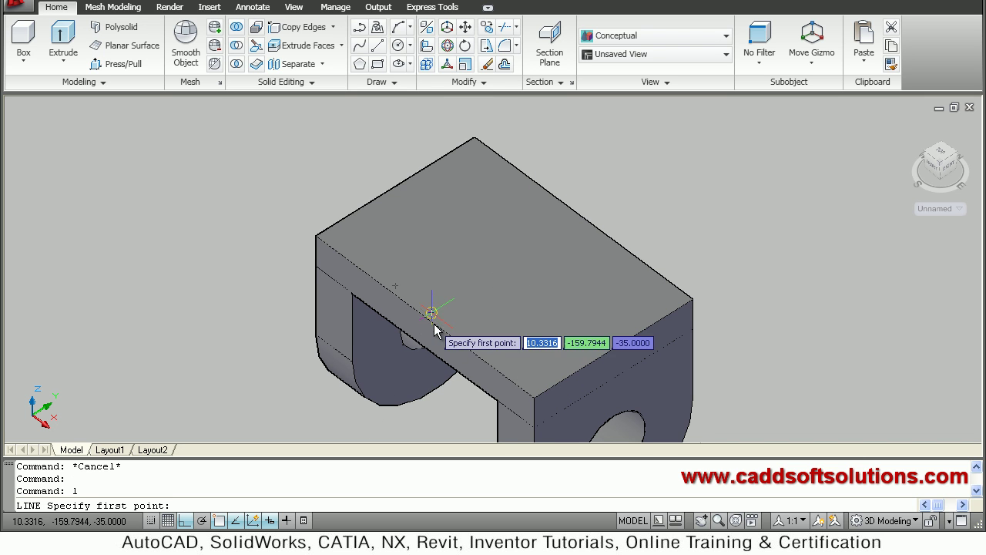
scroll(436, 337, "up", 3)
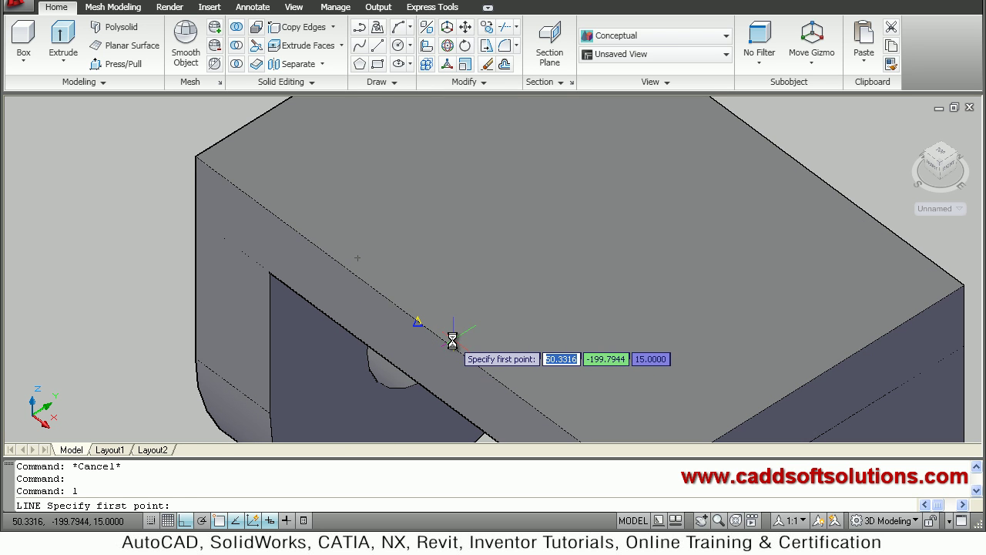
left_click(452, 341)
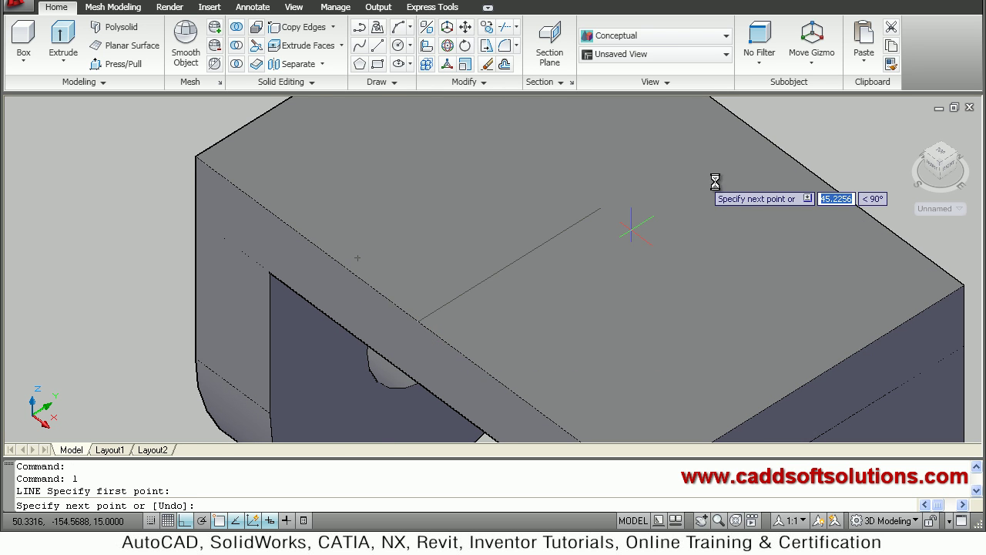
middle_click_drag(716, 180, 624, 253)
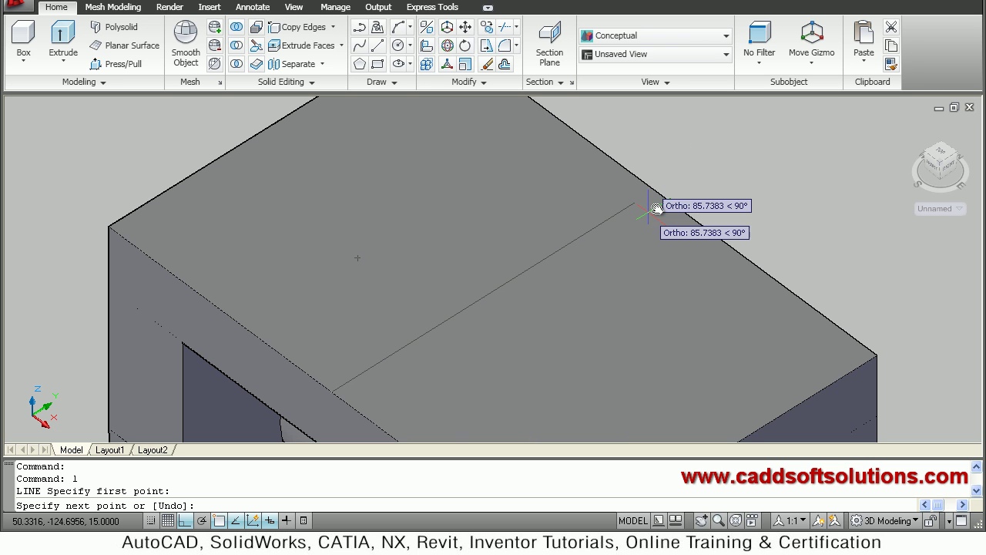
left_click(657, 193)
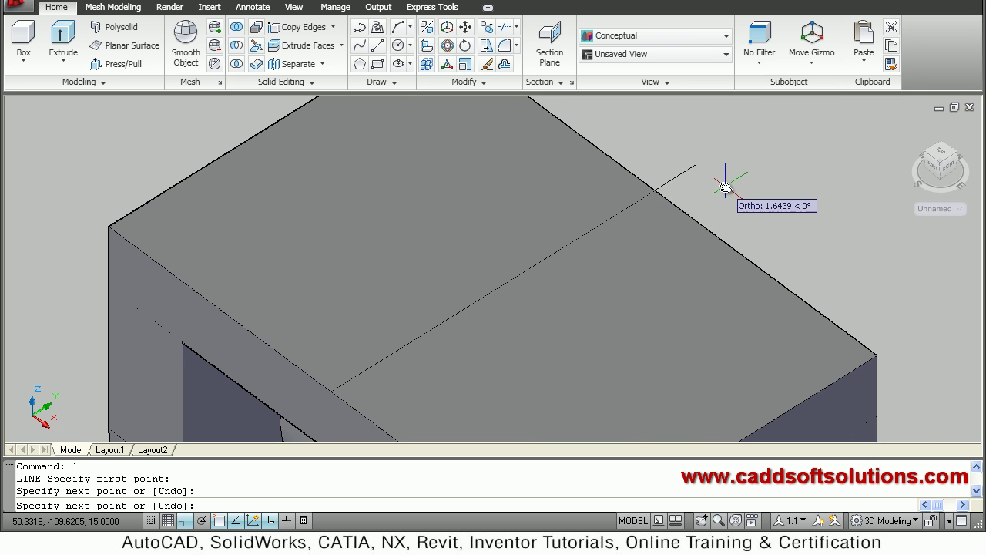
key("Escape")
scroll(660, 183, "down", 2)
scroll(659, 183, "down", 2)
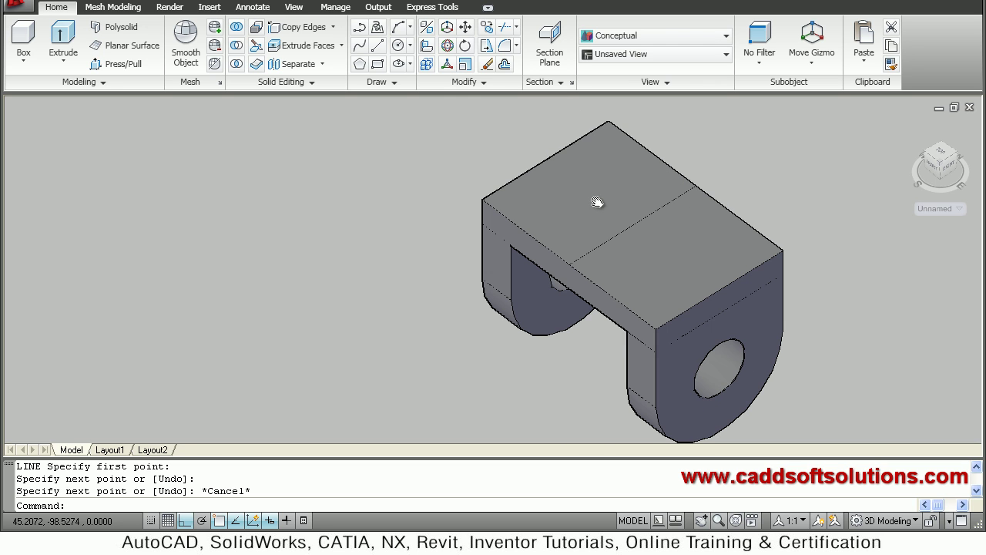
Draw a radius-40 circle centred on the guide line's midpoint
type("c")
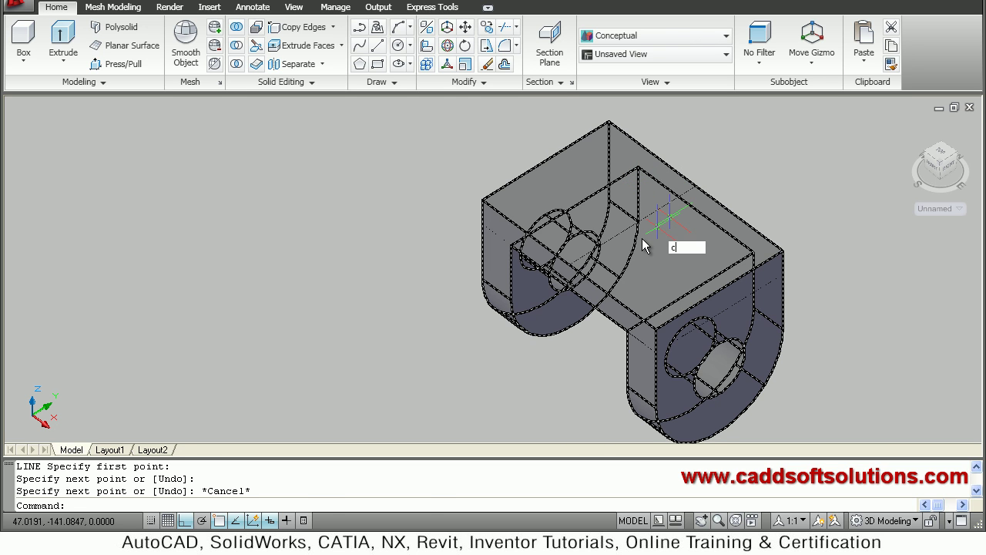
key("Return")
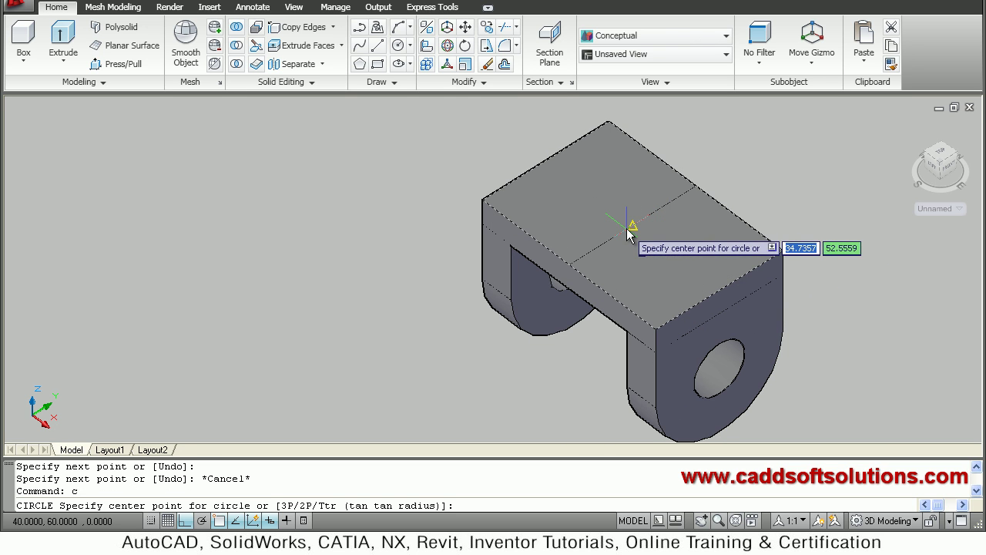
left_click(632, 223)
type("40")
key("Return")
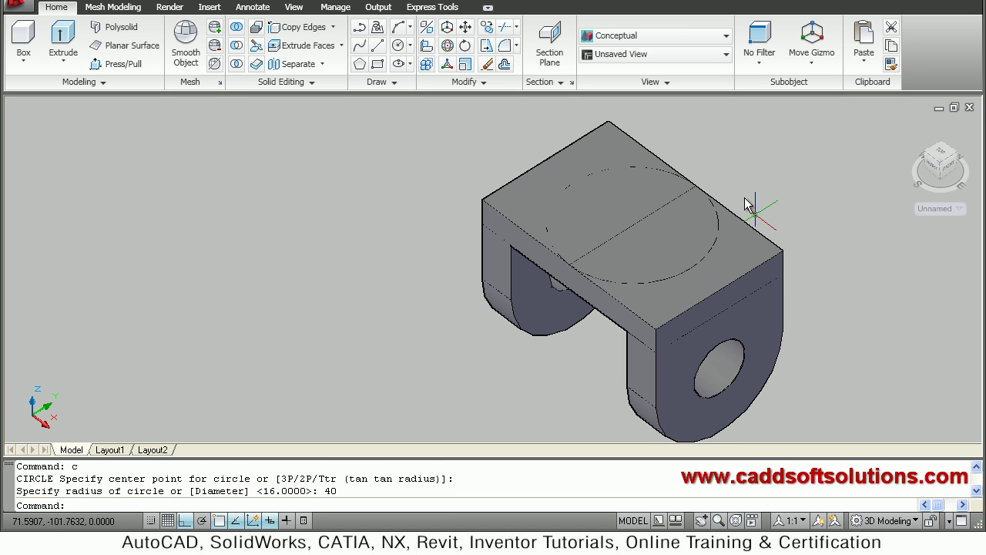
key("Escape")
scroll(748, 169, "down", 2)
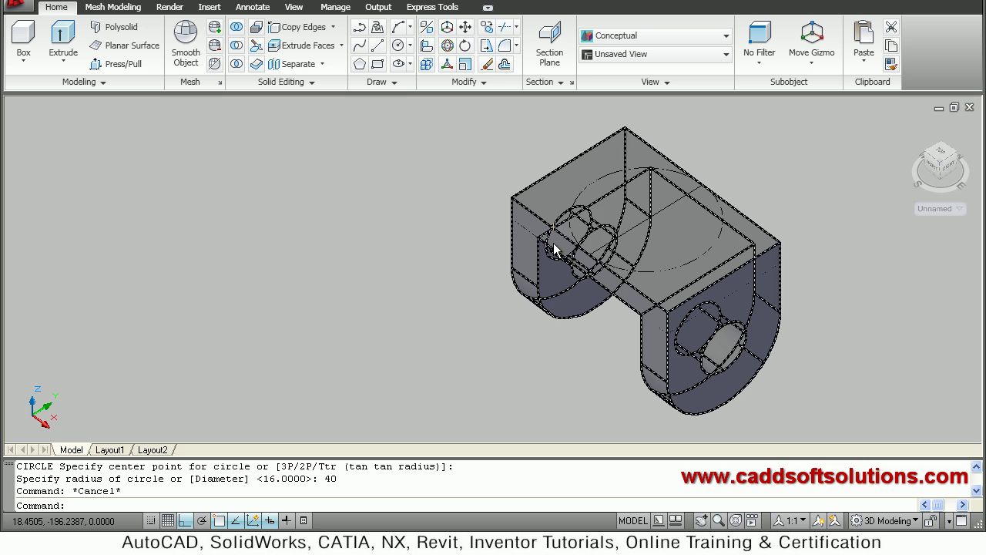
left_click(672, 38)
Erase the guide line in 2D Wireframe, then return to the Conceptual style
left_click(608, 70)
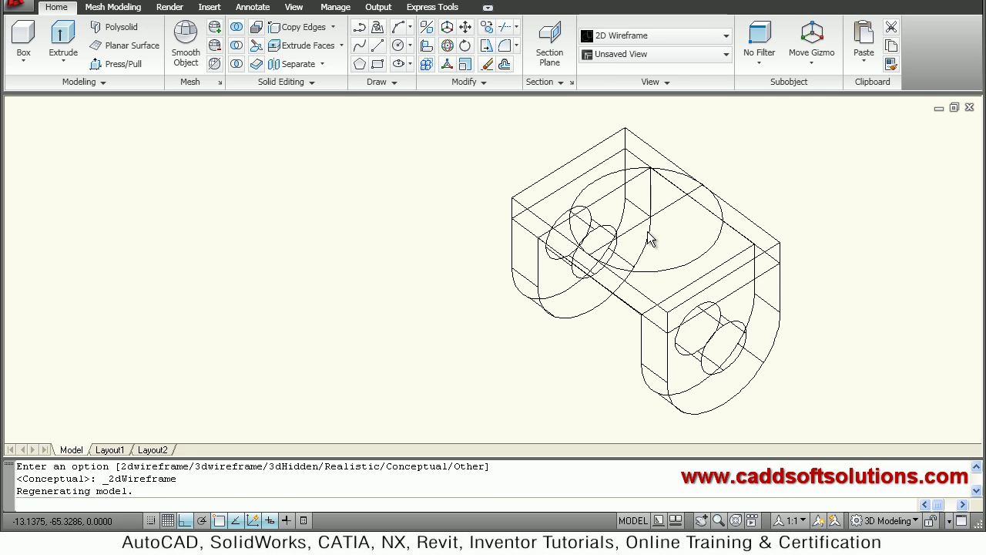
type("e")
key("Return")
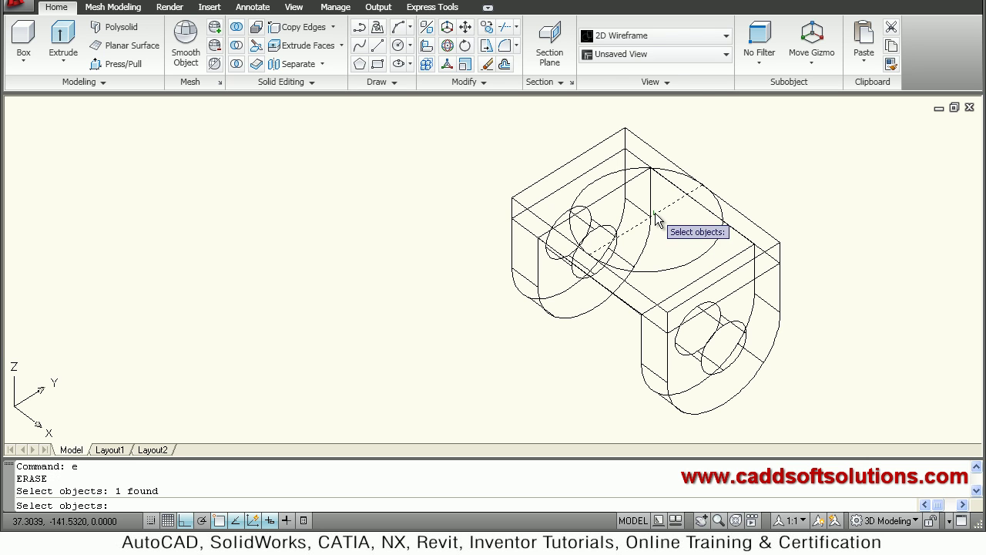
key("Return")
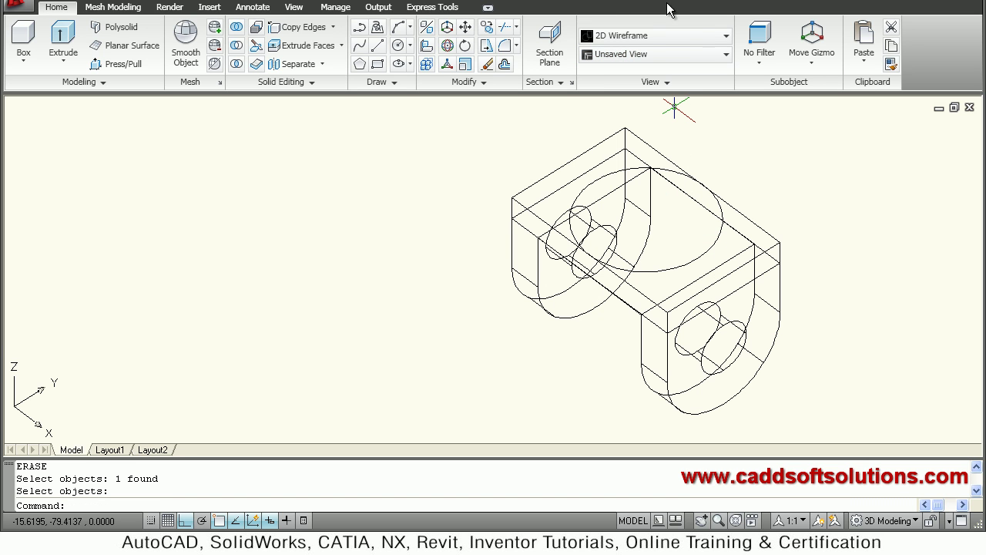
left_click(666, 36)
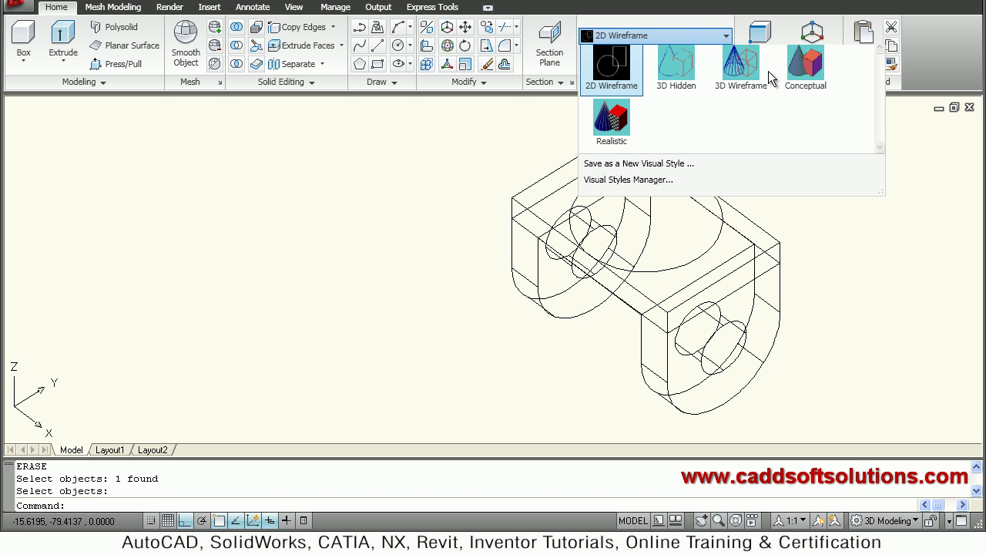
left_click(808, 67)
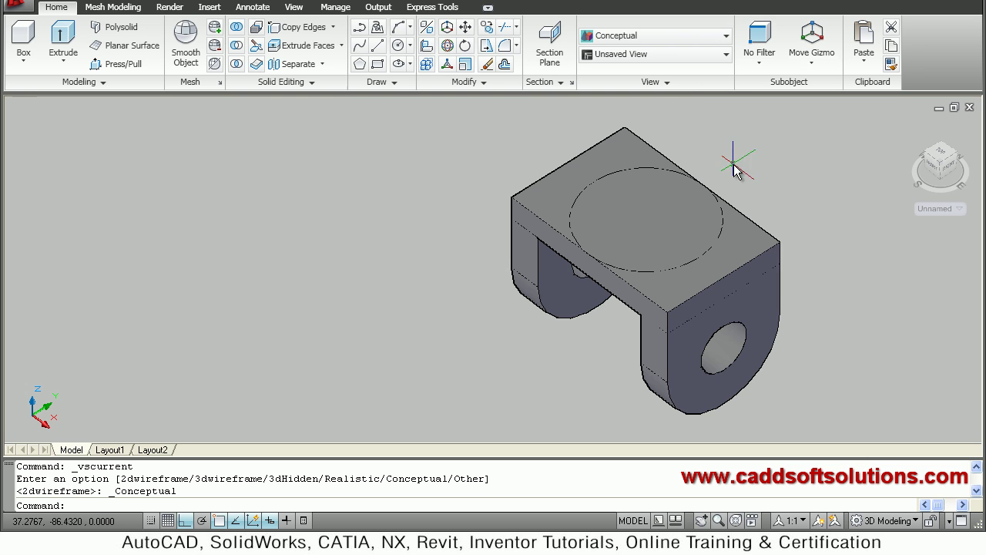
scroll(754, 183, "up", 3)
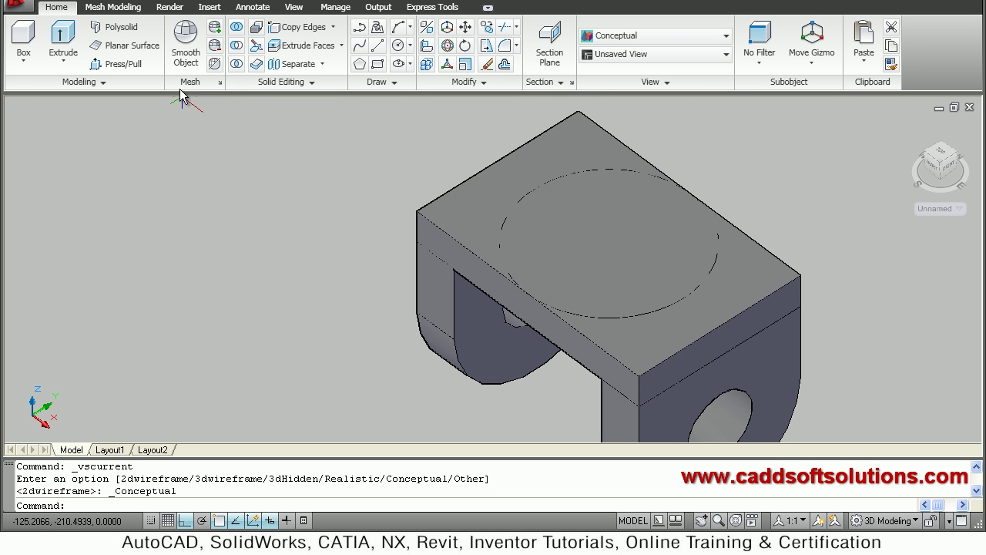
Press/pull the circle on the top face upward by 20 to form the boss
left_click(132, 64)
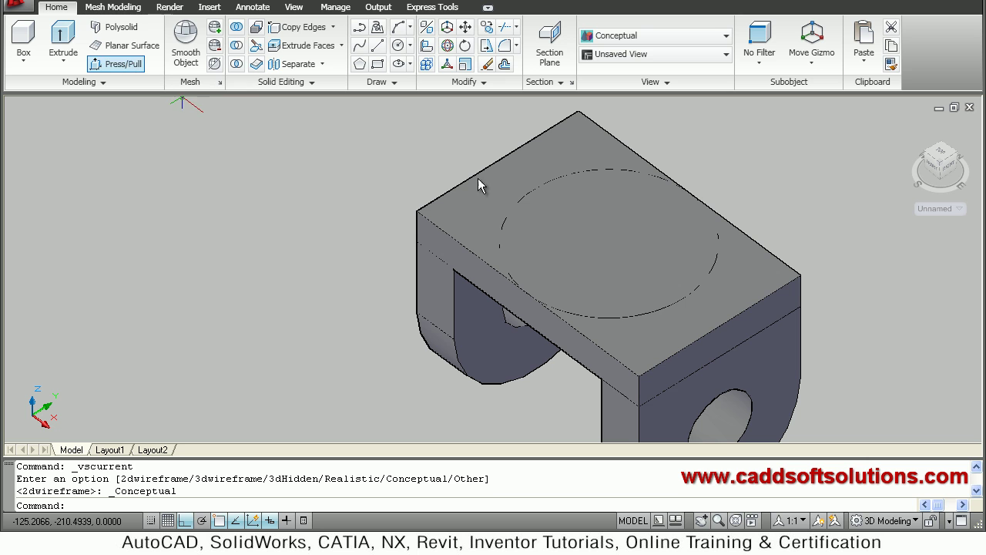
left_click(570, 281)
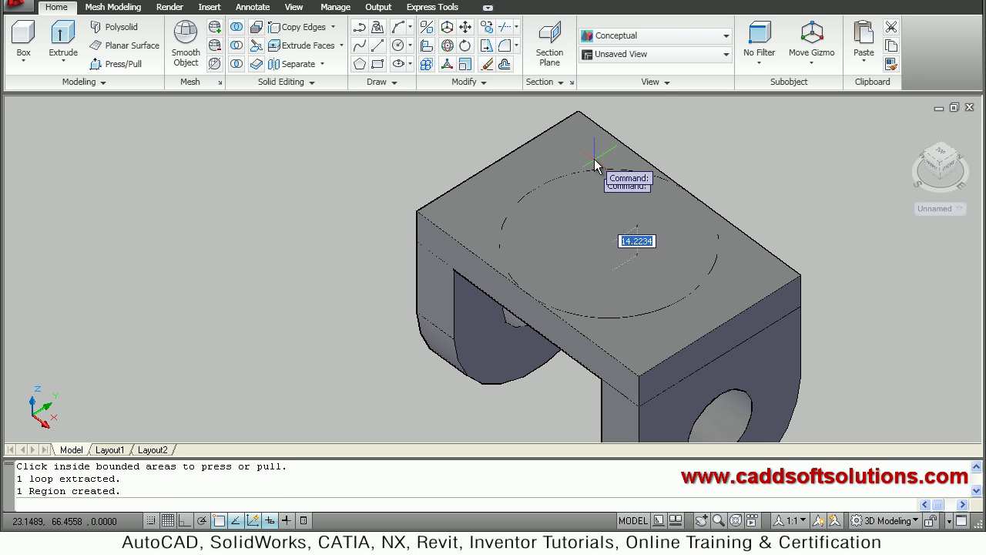
type("20")
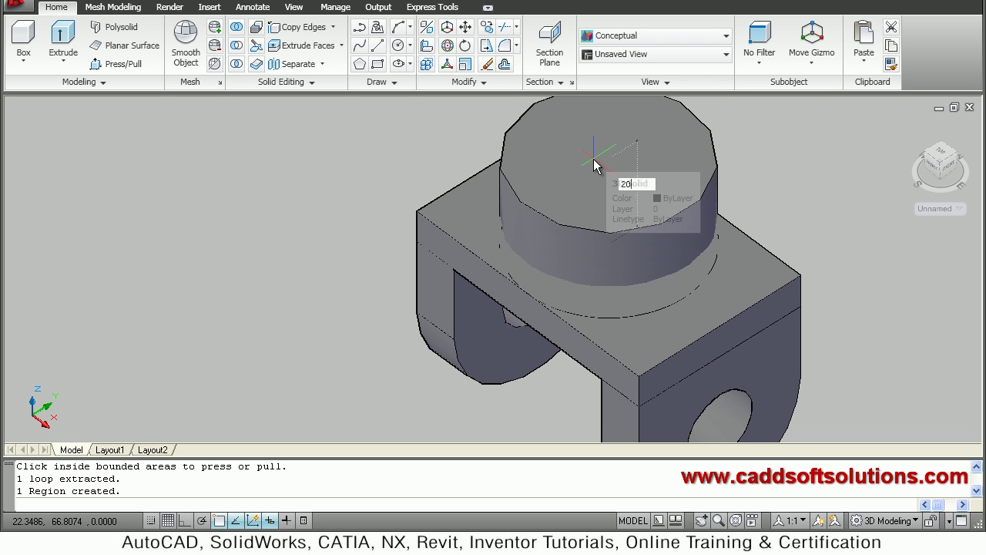